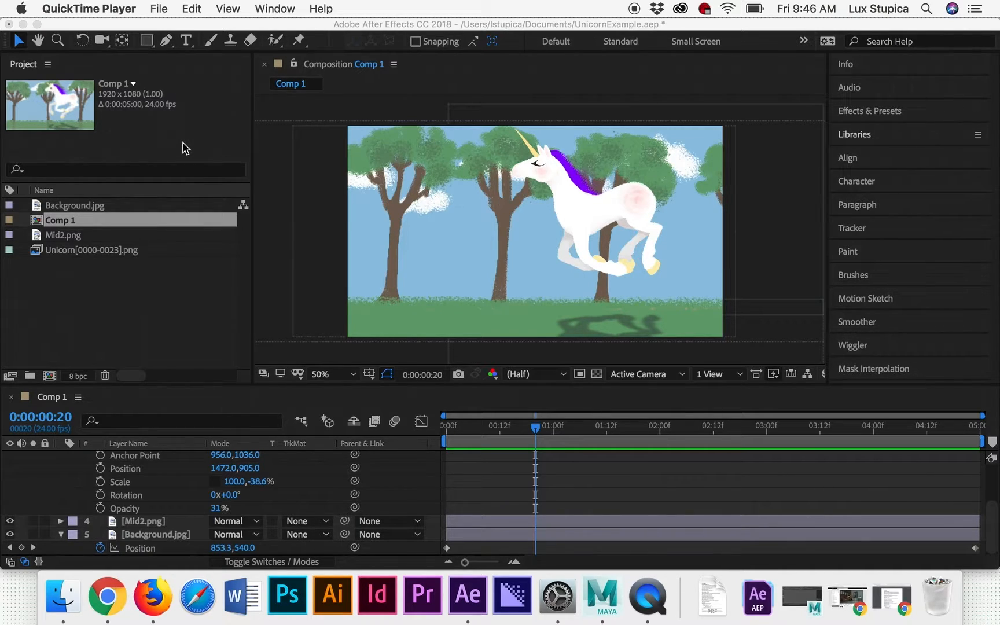
Preview the unicorn animation in Comp 1 with its existing shadow.
{"action": "left_click", "coordinate": [318, 211]}
{"action": "key", "text": "space"}
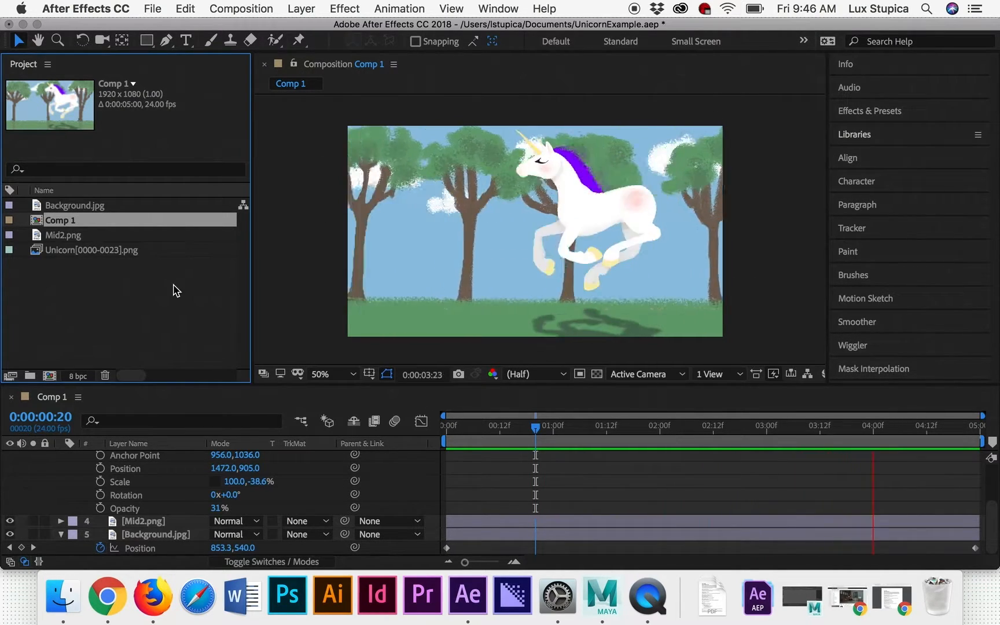
{"action": "key", "text": "space"}
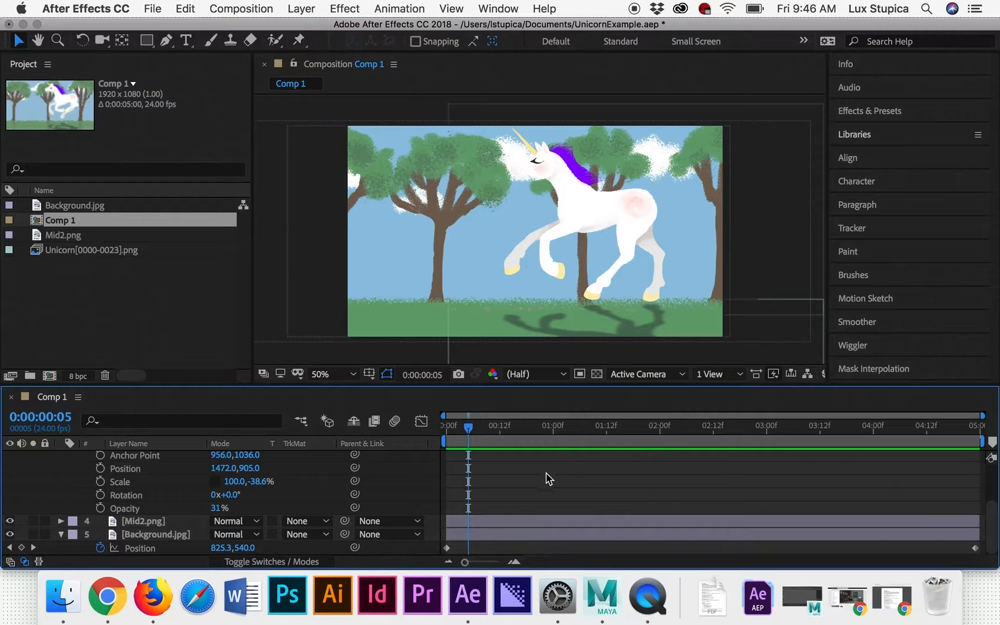
Delete the existing Shadow layer from Comp 1 and return the playhead to 0:00:00:00.
{"action": "scroll", "coordinate": [75, 476], "scroll_direction": "up", "scroll_amount": 3}
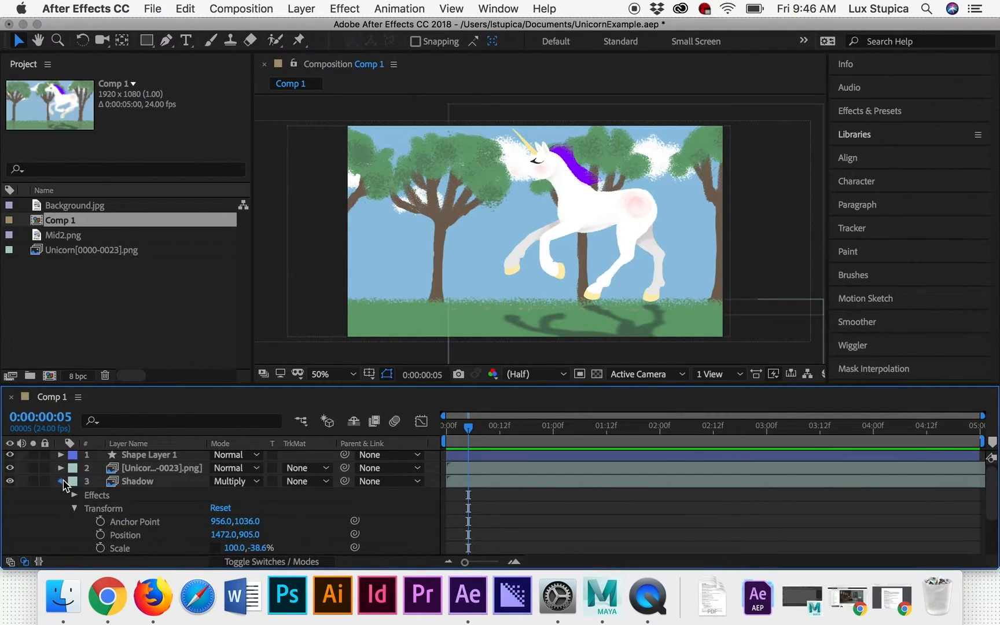
{"action": "left_click", "coordinate": [61, 482]}
{"action": "left_click", "coordinate": [163, 483]}
{"action": "key", "text": "Delete"}
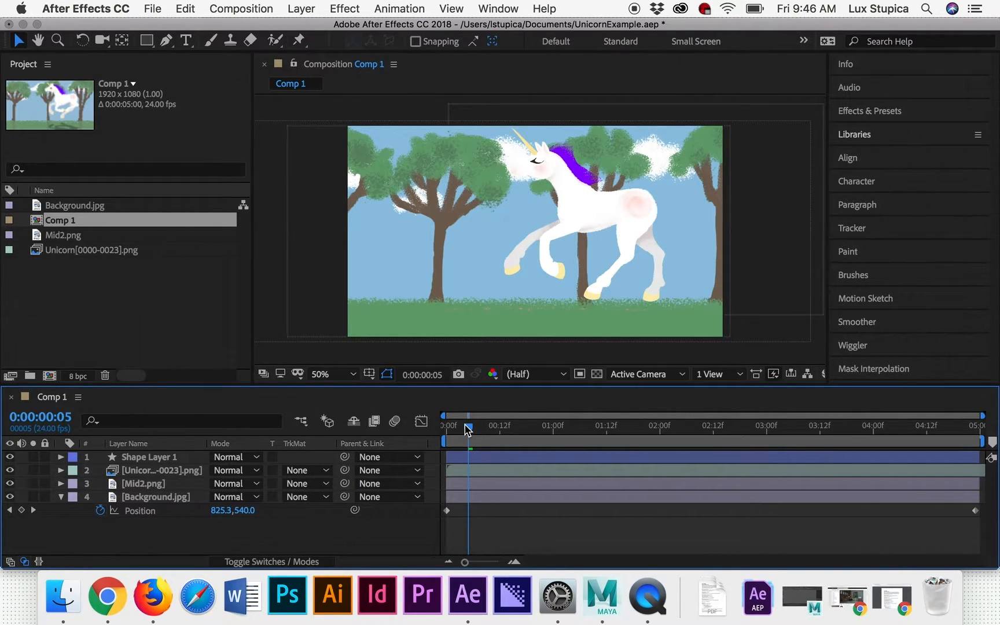
{"action": "left_click_drag", "start_coordinate": [468, 428], "coordinate": [431, 432]}
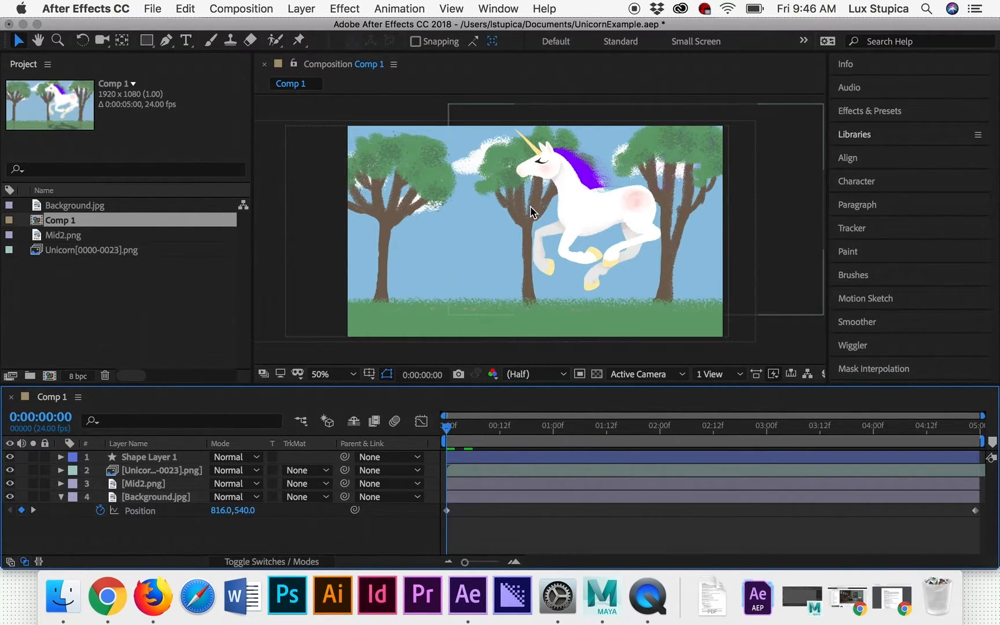
Delete Shape Layer 1 from the composition.
{"action": "left_click", "coordinate": [583, 218]}
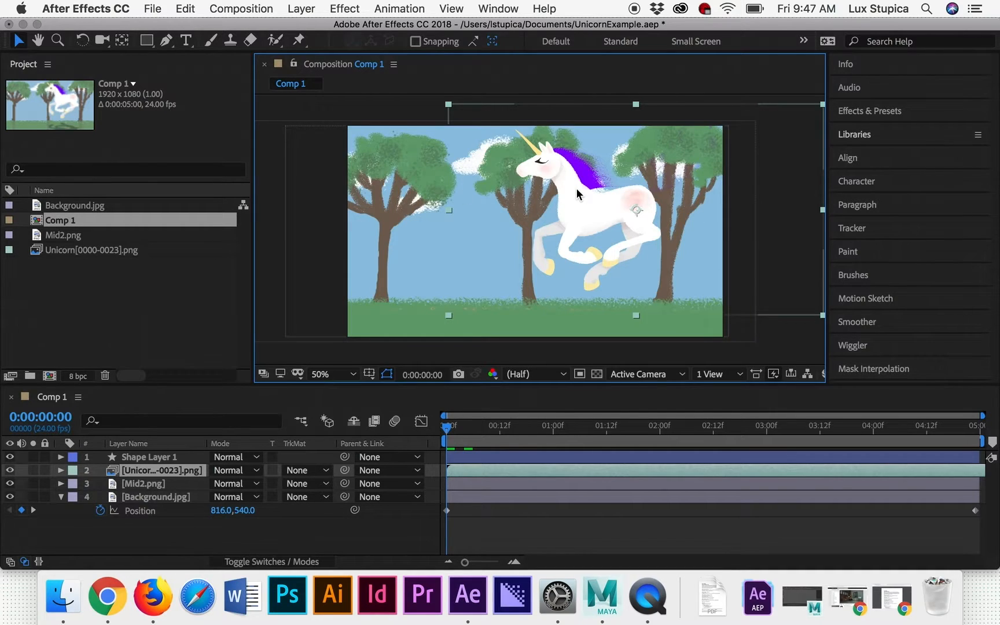
{"action": "left_click", "coordinate": [141, 460]}
{"action": "left_click", "coordinate": [142, 469]}
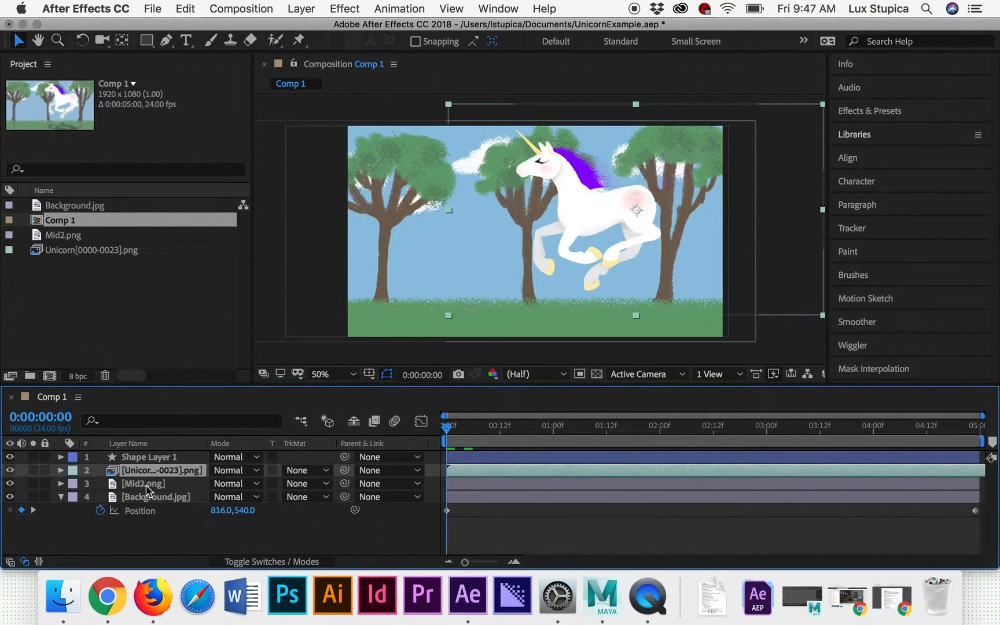
{"action": "left_click", "coordinate": [134, 460]}
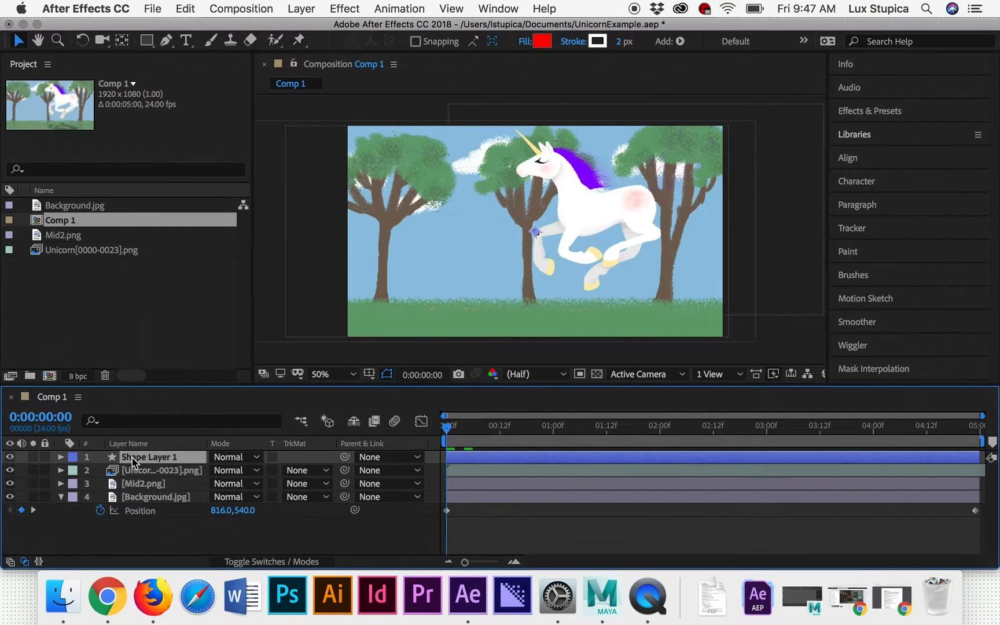
{"action": "key", "text": "Delete"}
Duplicate the unicorn image sequence layer and rename the lower copy Shadow.
{"action": "left_click", "coordinate": [129, 458]}
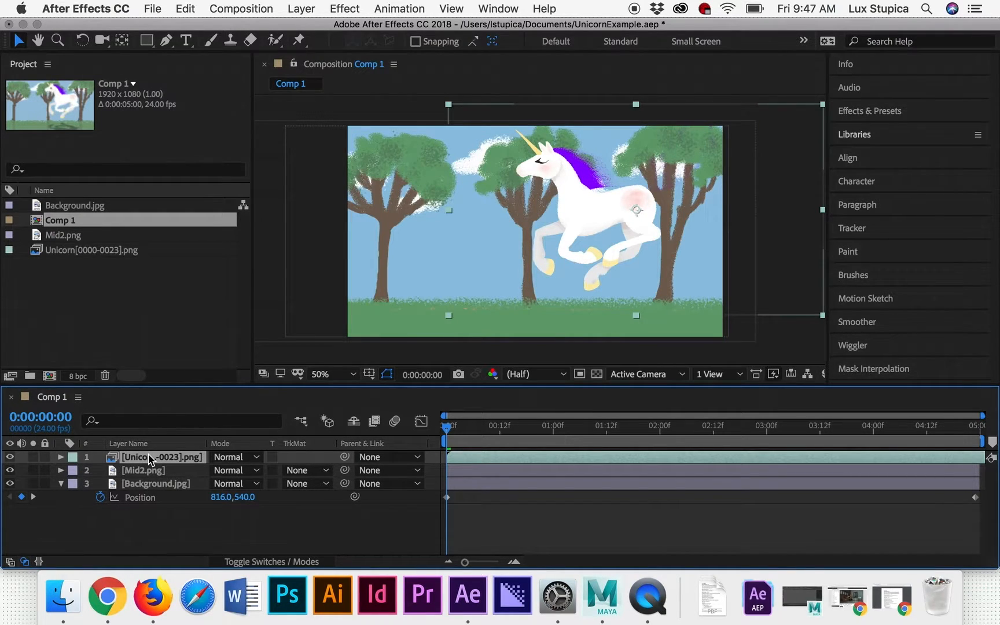
{"action": "key", "text": "super+d"}
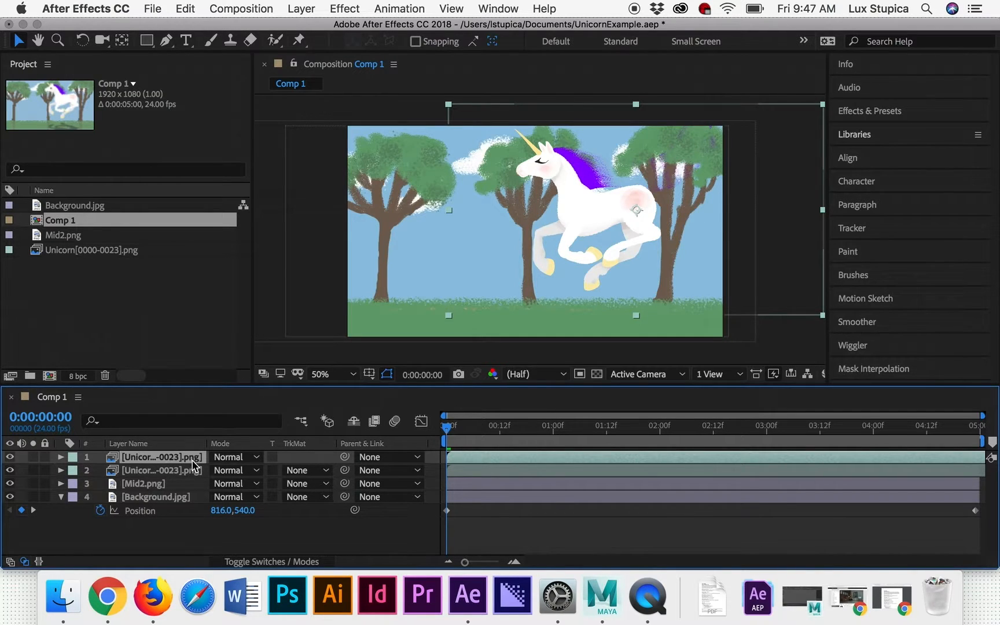
{"action": "left_click", "coordinate": [164, 471]}
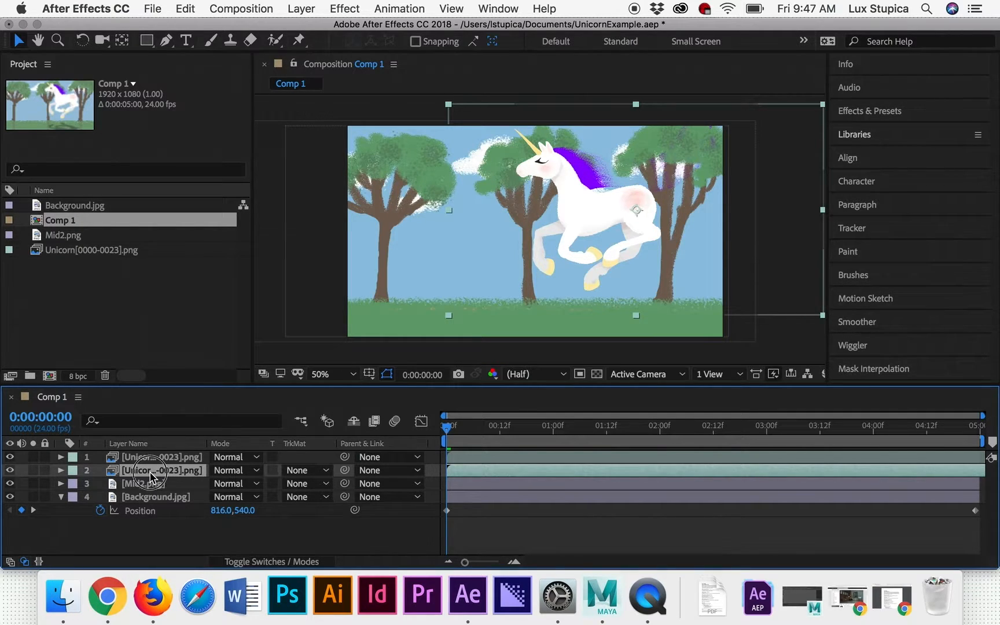
{"action": "key", "text": "Return"}
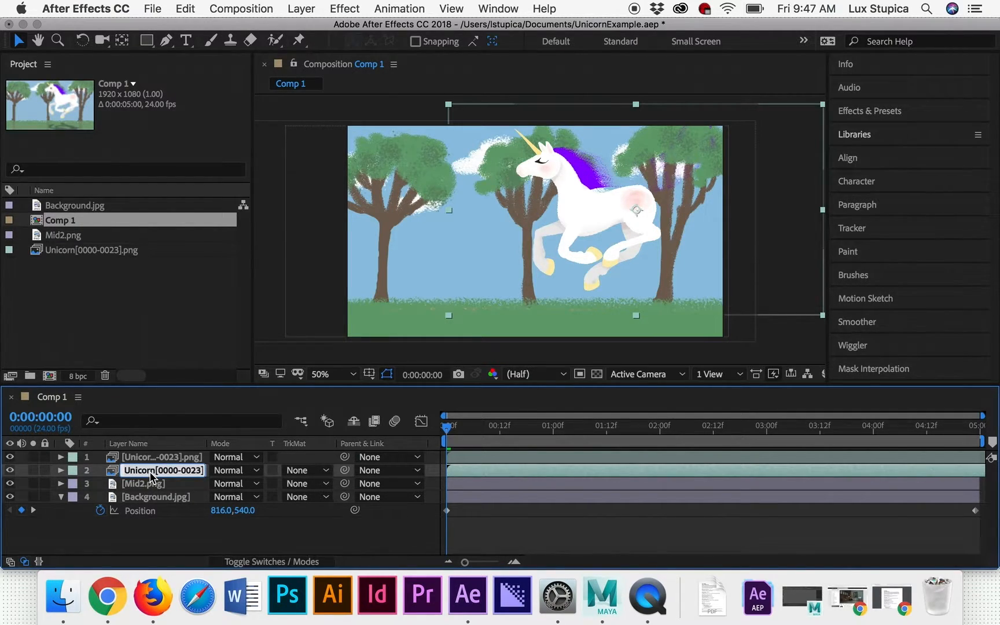
{"action": "type", "text": "Shadow"}
{"action": "key", "text": "Return"}
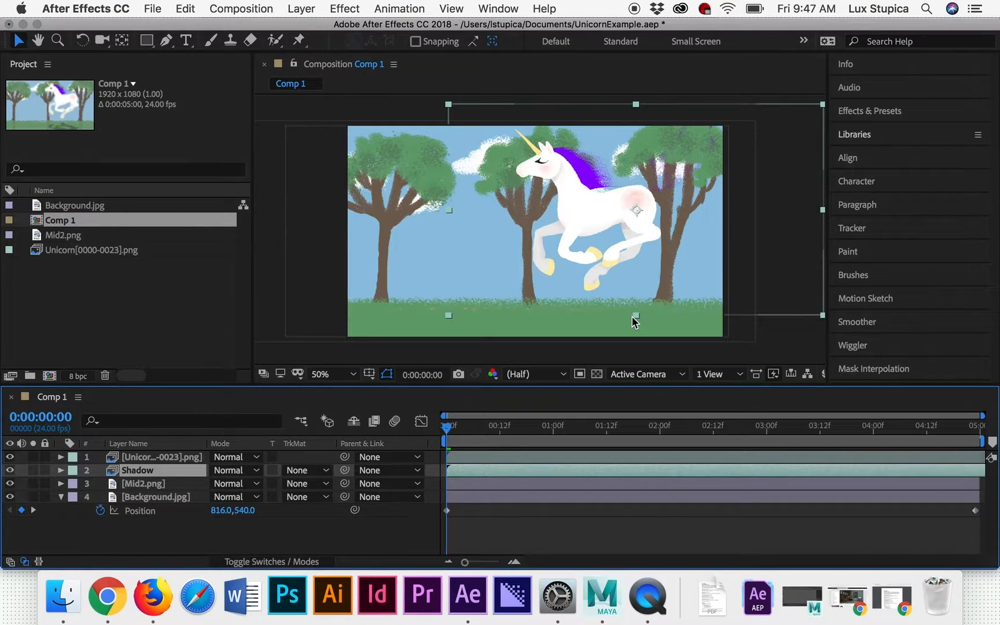
Move the Shadow layer's anchor point from its center down to the middle of its bottom edge.
{"action": "left_click", "coordinate": [122, 41]}
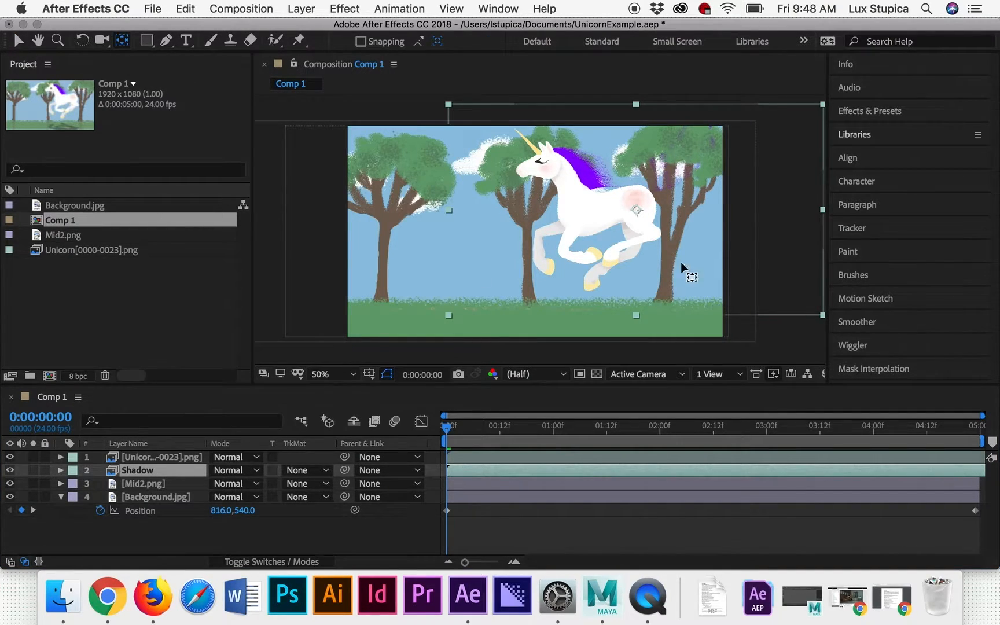
{"action": "mouse_move", "coordinate": [638, 215]}
{"action": "left_mouse_down"}
{"action": "mouse_move", "coordinate": [625, 299]}
{"action": "mouse_move", "coordinate": [635, 318]}
{"action": "left_mouse_up"}
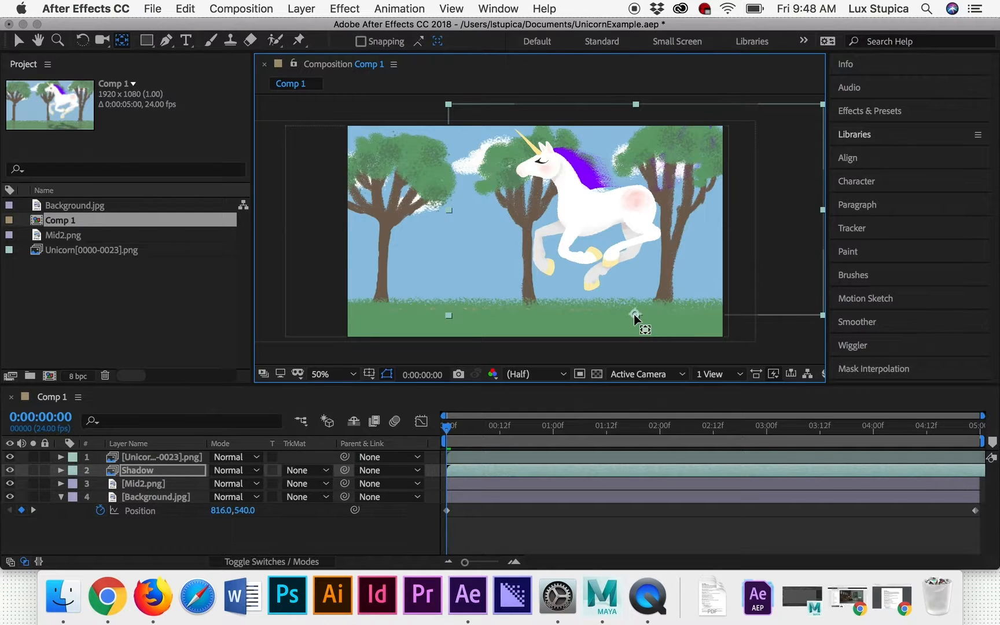
{"action": "left_click", "coordinate": [18, 40]}
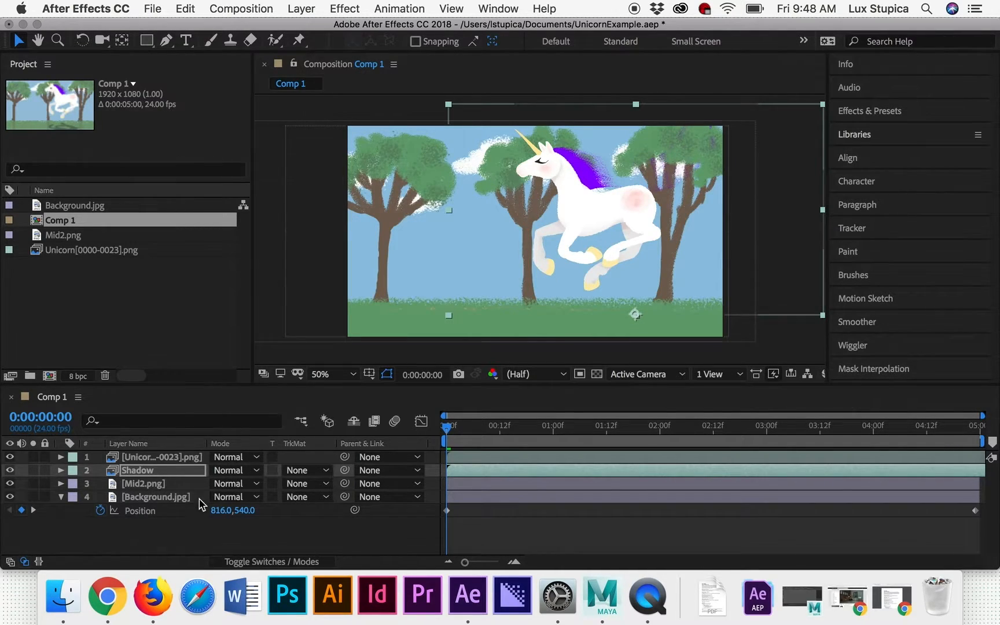
Expand the Shadow layer's Transform properties and select its Scale property.
{"action": "left_click", "coordinate": [149, 475]}
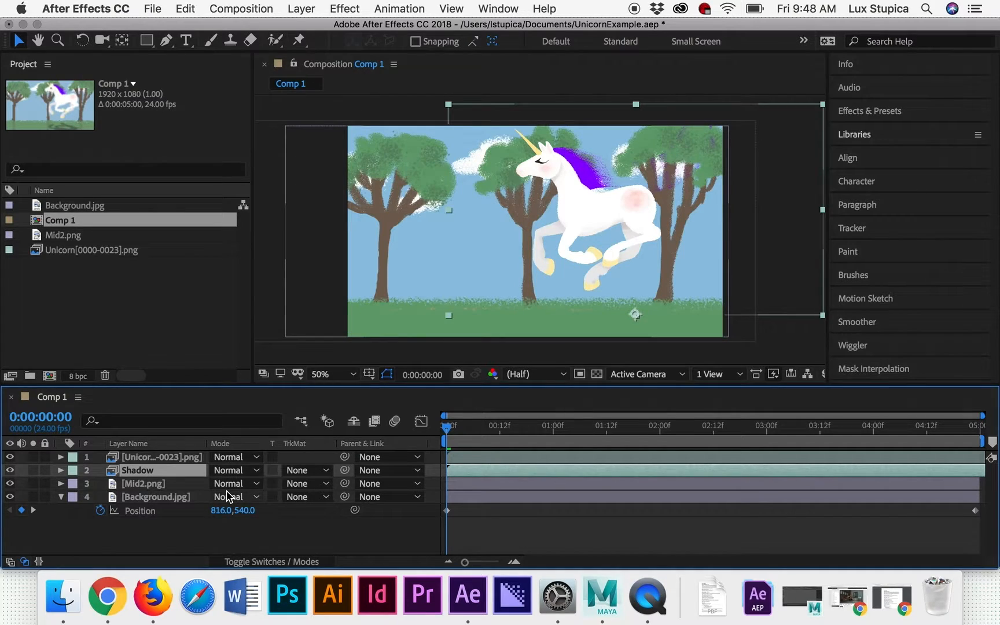
{"action": "left_click", "coordinate": [61, 471]}
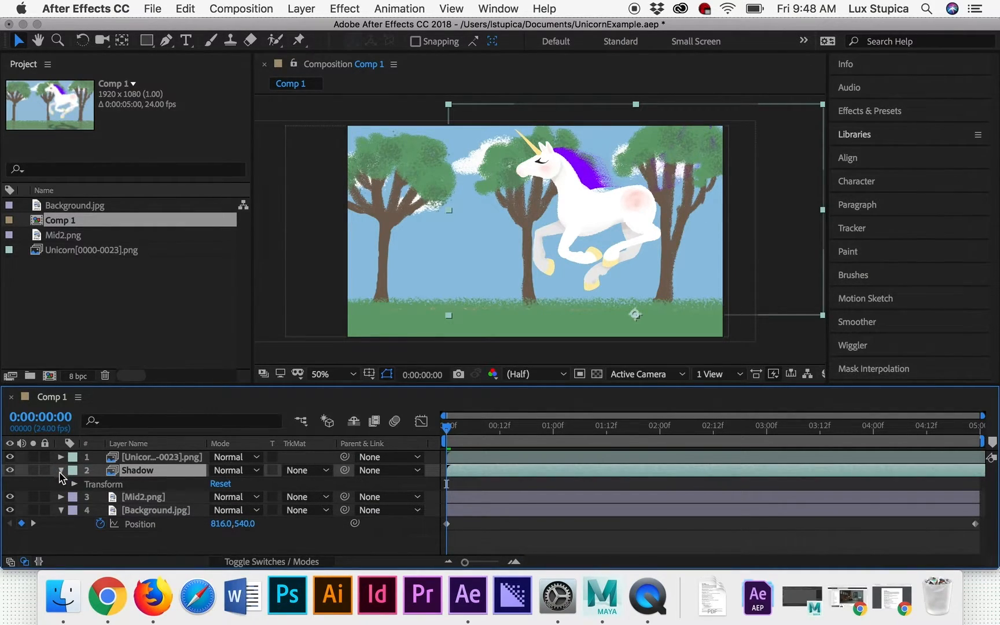
{"action": "left_click", "coordinate": [74, 484]}
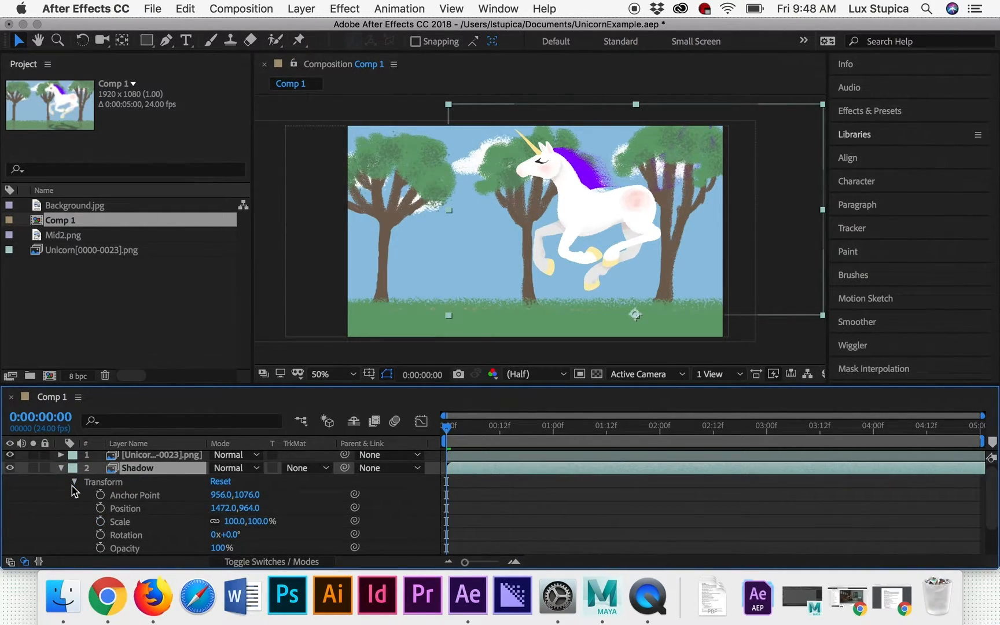
{"action": "left_click", "coordinate": [127, 522]}
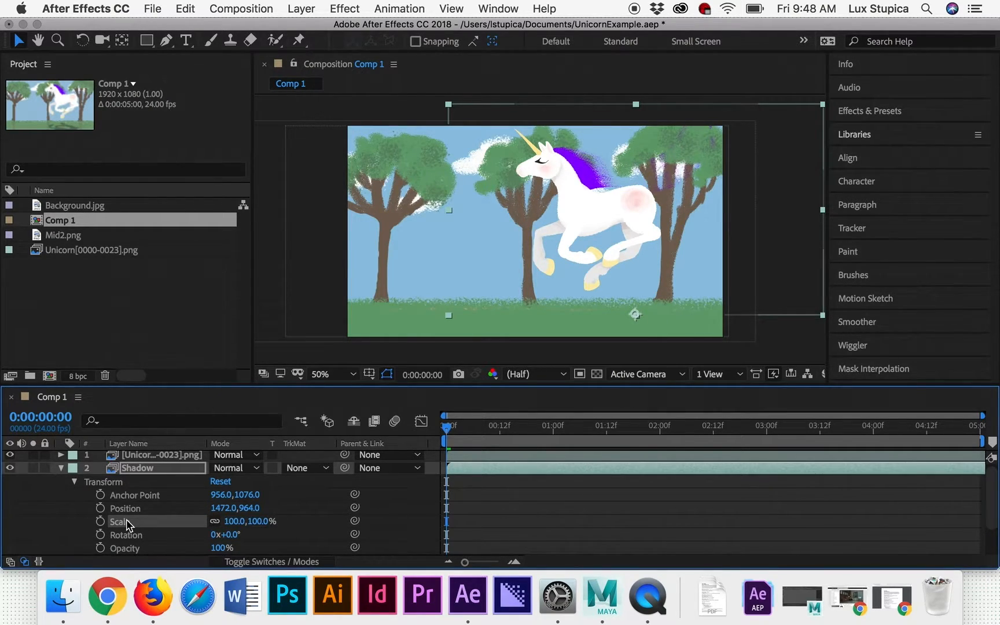
Try scaling the Shadow layer uniformly to 167% with linked proportions, and undo the scaling.
{"action": "left_click", "coordinate": [217, 521]}
{"action": "left_click_drag", "start_coordinate": [265, 524], "coordinate": [324, 528]}
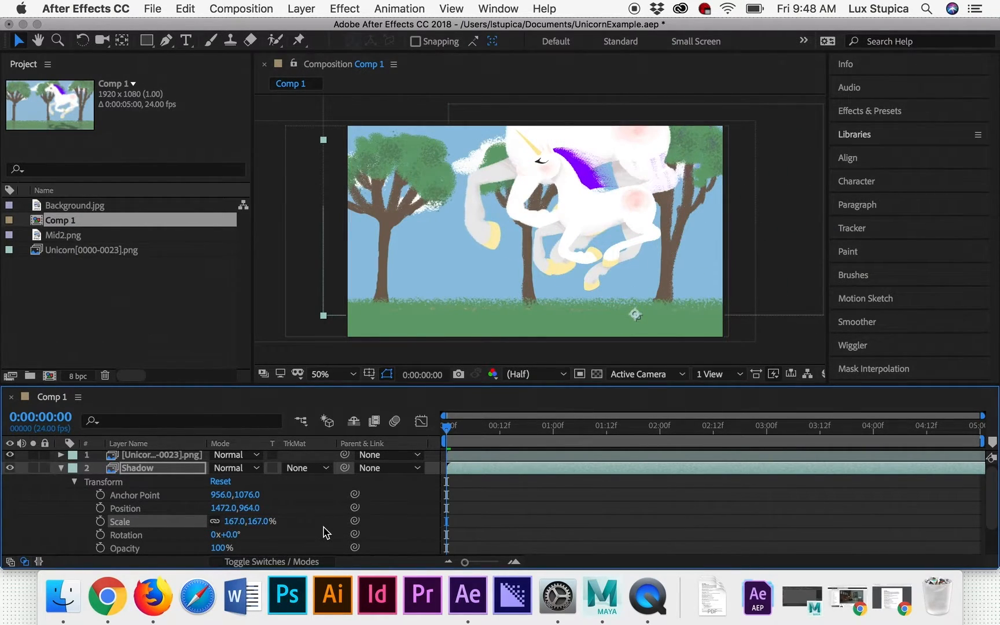
{"action": "key", "text": "super+z"}
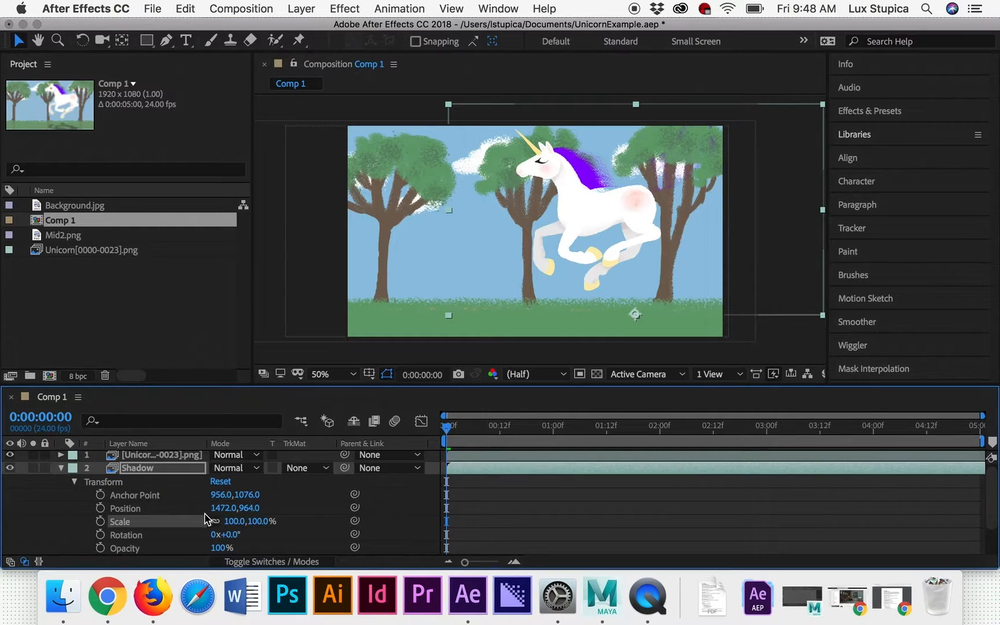
Unlink the Shadow layer's scale proportions and flip it vertically by setting the vertical scale to -100%.
{"action": "left_click", "coordinate": [265, 527]}
{"action": "left_click_drag", "start_coordinate": [265, 527], "coordinate": [234, 557]}
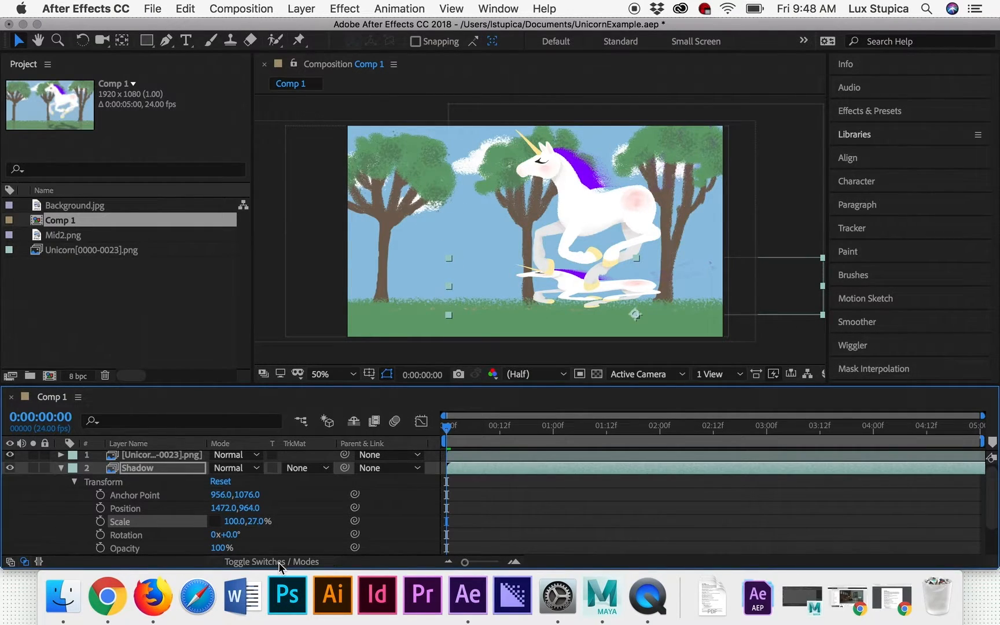
{"action": "key", "text": "super+z"}
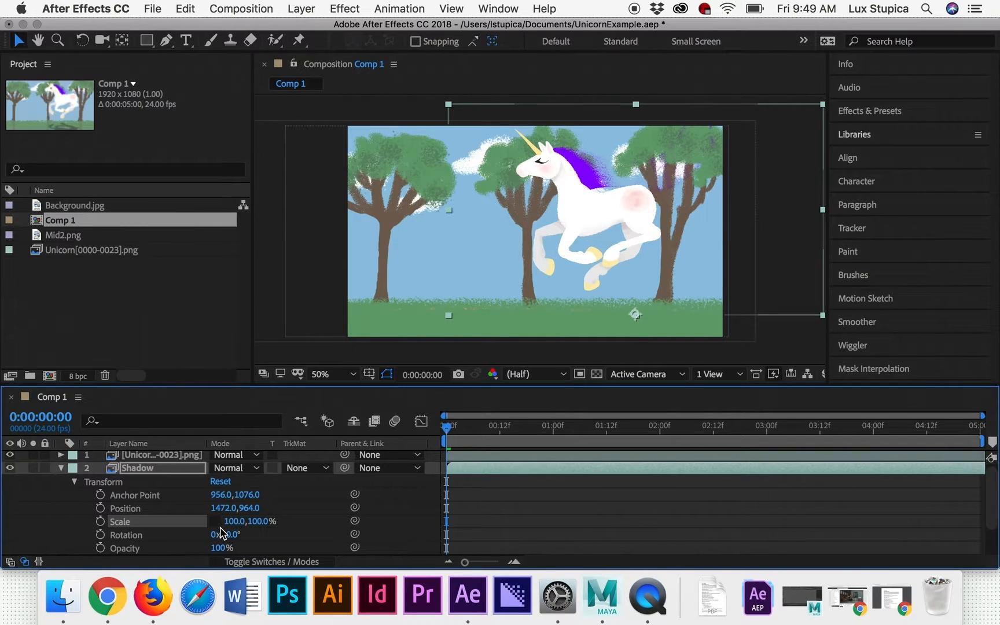
{"action": "left_click", "coordinate": [260, 522]}
{"action": "key", "text": "Return"}
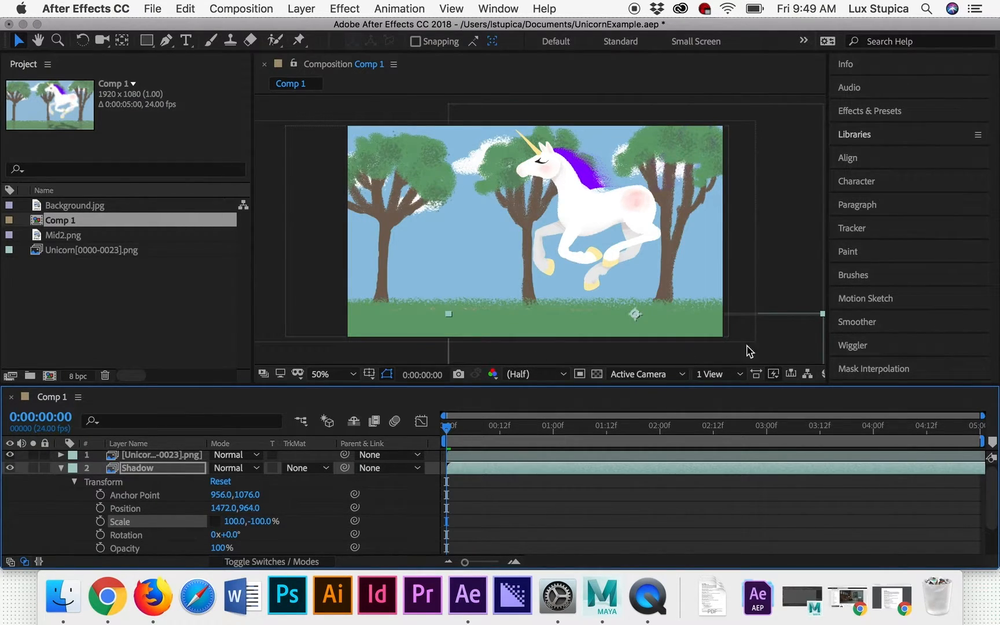
Move the flipped Shadow layer straight up to position 1472, 808 and preview the animation from the first frame.
{"action": "left_click_drag", "start_coordinate": [784, 347], "coordinate": [784, 317]}
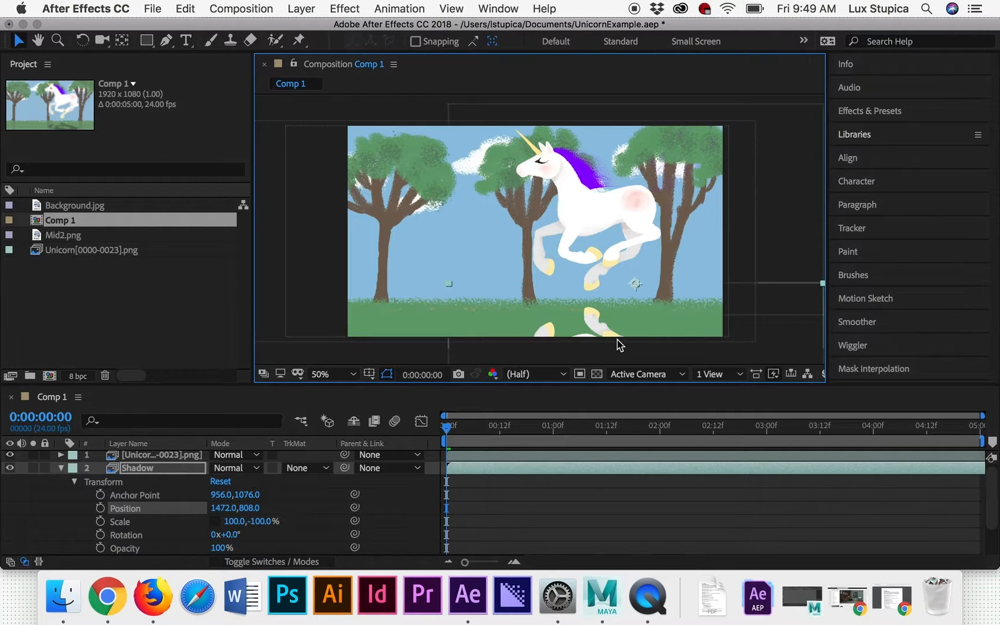
{"action": "key", "text": "space"}
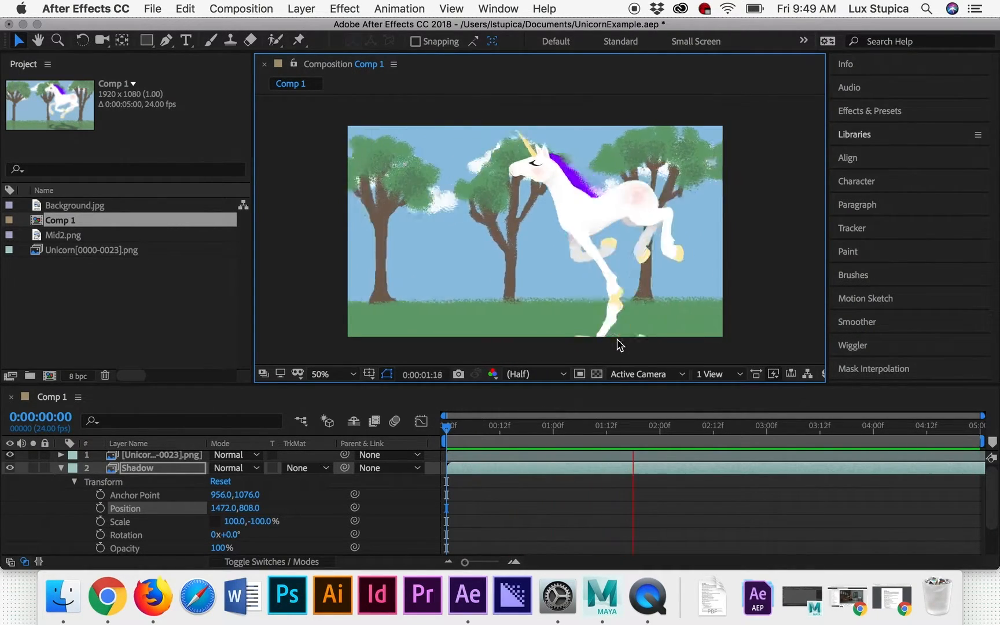
{"action": "key", "text": "space"}
{"action": "left_click_drag", "start_coordinate": [484, 430], "coordinate": [399, 435]}
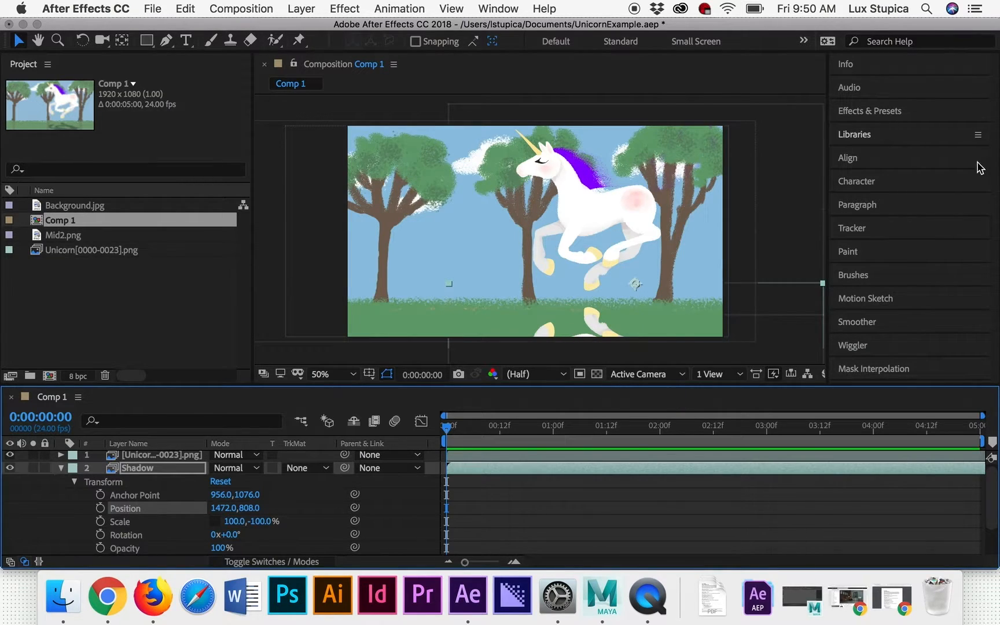
Set the Shadow layer's opacity to 33% and collapse its properties.
{"action": "left_click", "coordinate": [217, 548]}
{"action": "type", "text": "33"}
{"action": "key", "text": "Return"}
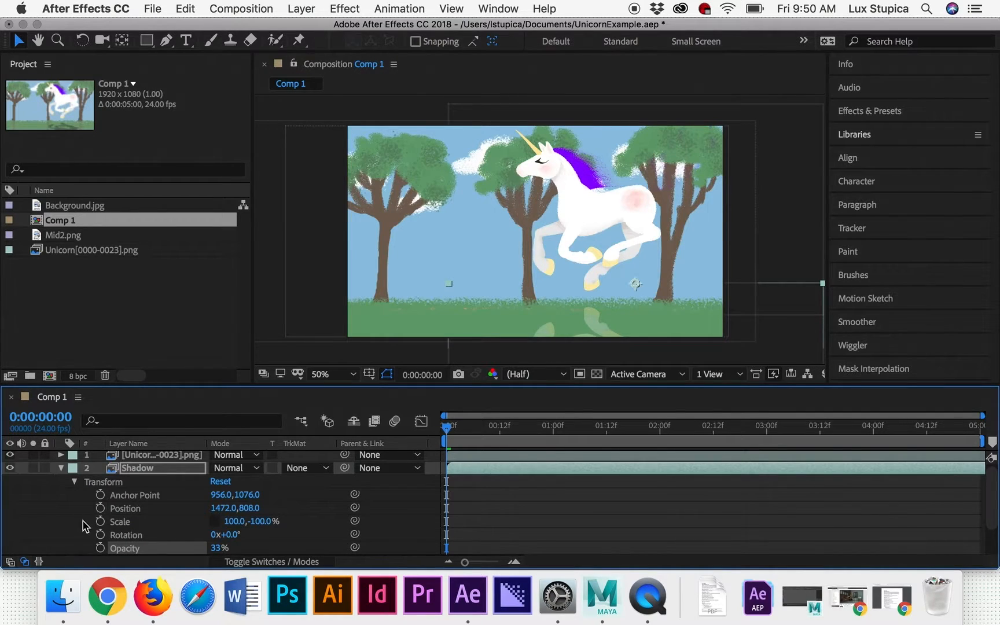
{"action": "left_click", "coordinate": [75, 482]}
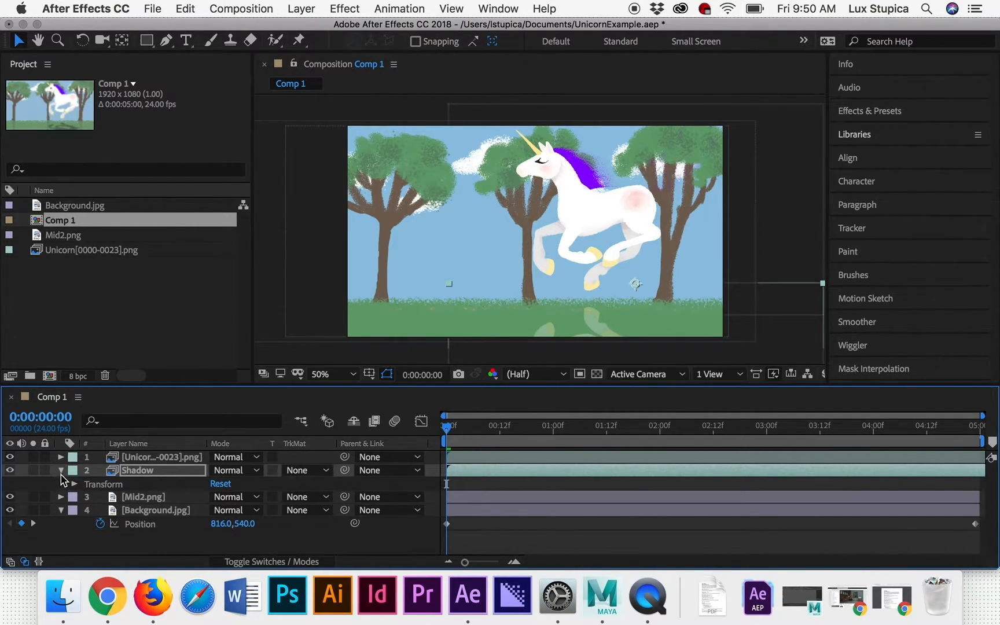
{"action": "left_click", "coordinate": [60, 469]}
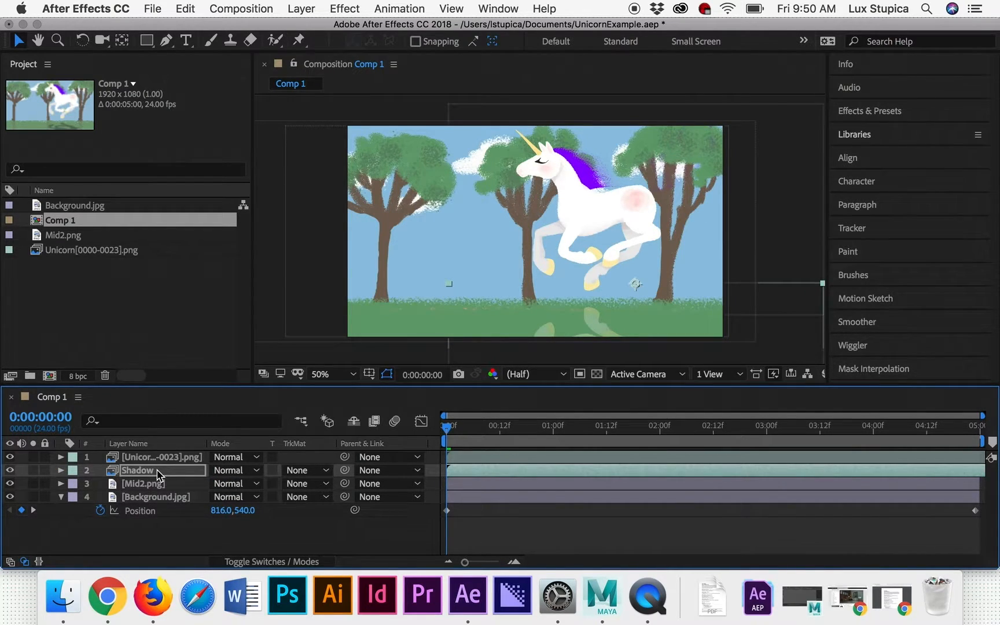
Find the Fill effect by searching for "fill" and apply it to the Shadow layer.
{"action": "left_click", "coordinate": [846, 111]}
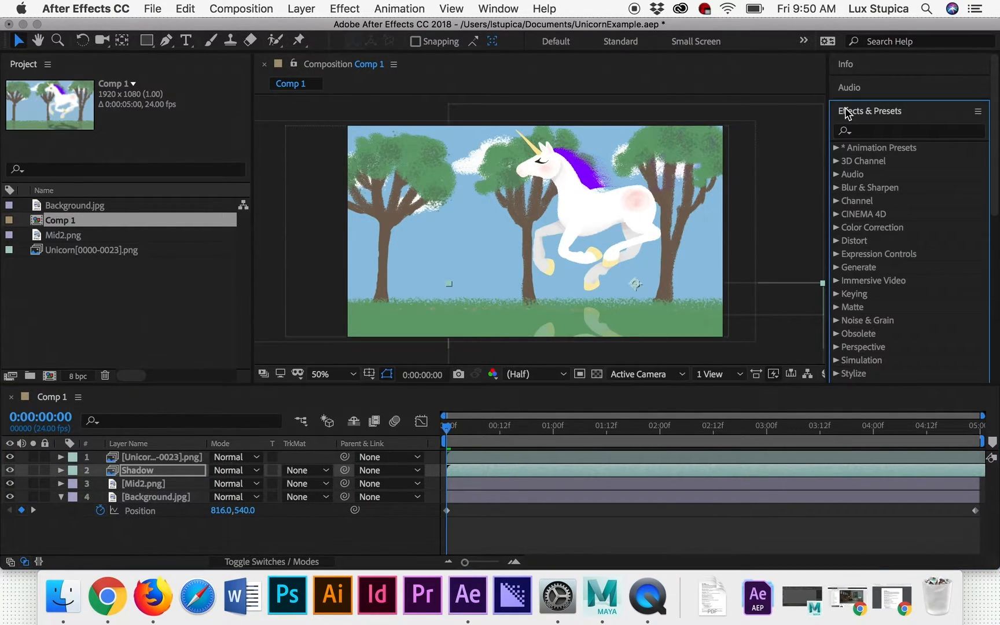
{"action": "left_click", "coordinate": [888, 132]}
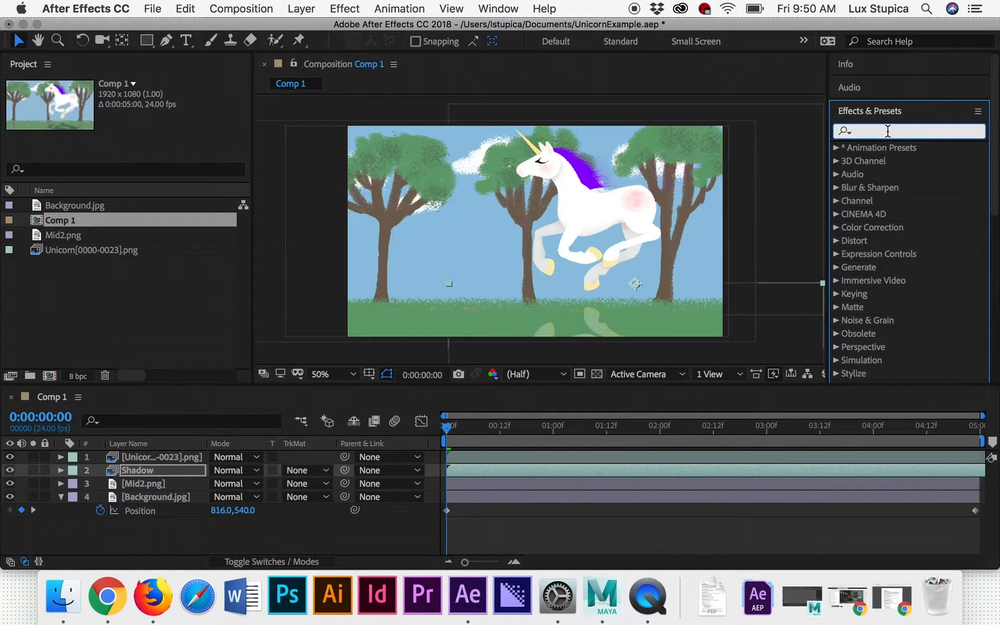
{"action": "type", "text": "fill"}
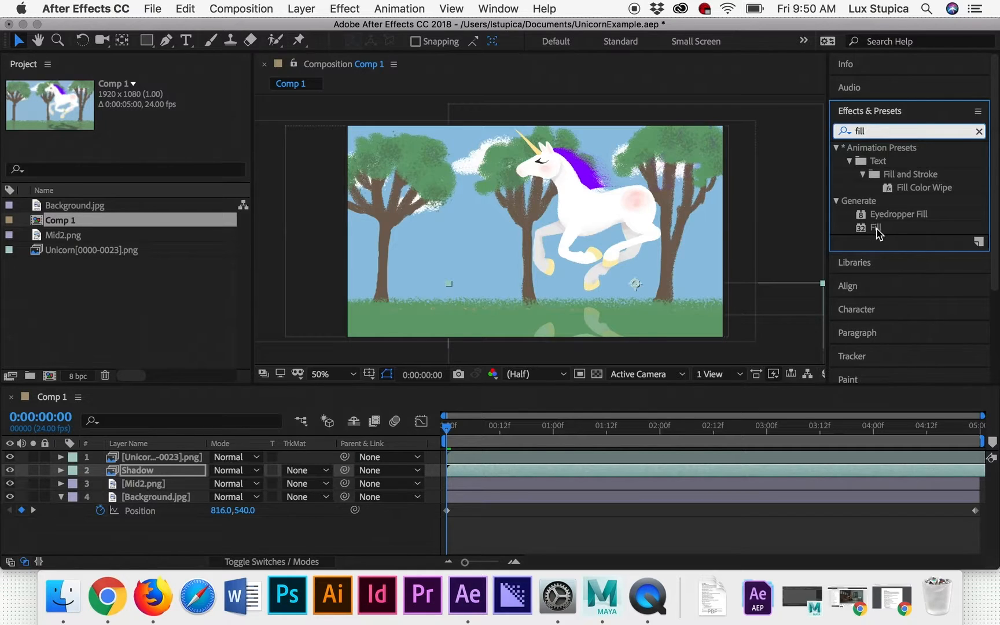
{"action": "left_click_drag", "start_coordinate": [877, 231], "coordinate": [572, 327]}
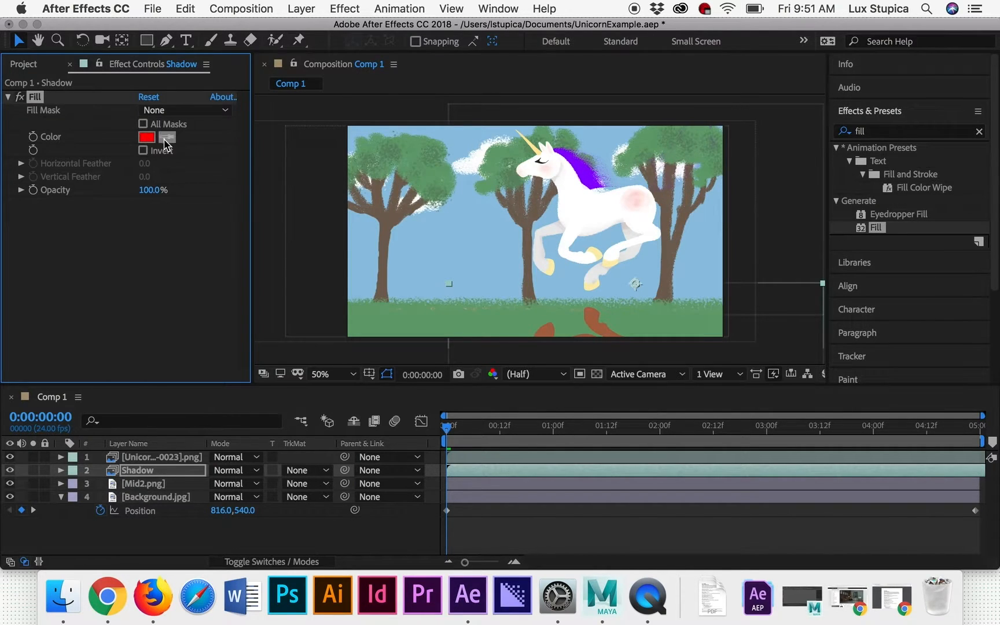
Change the Shadow layer's Fill color to a dark navy blue and preview the animation.
{"action": "left_click", "coordinate": [146, 137]}
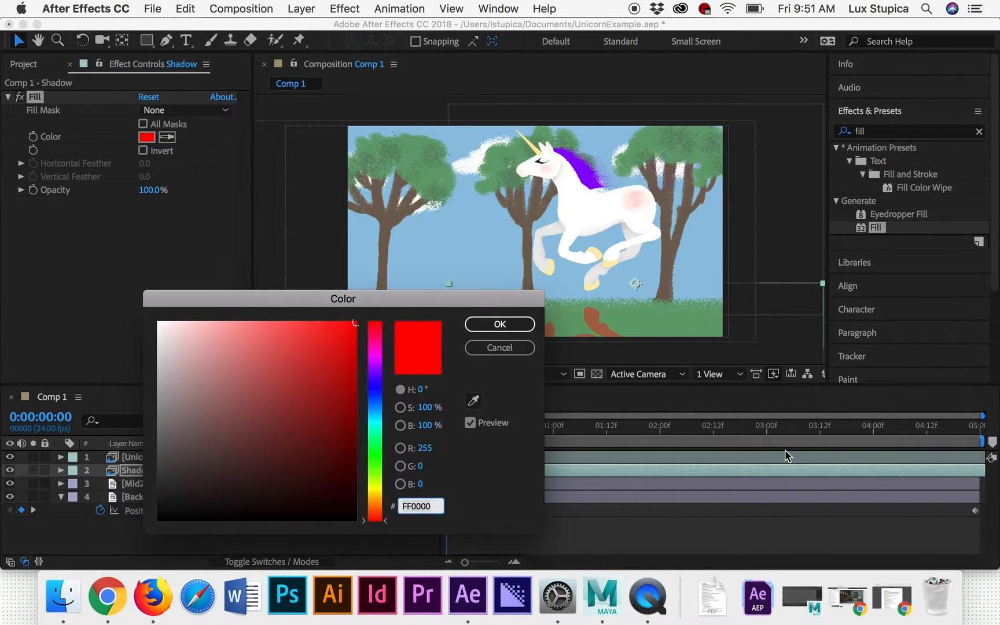
{"action": "left_click", "coordinate": [375, 392]}
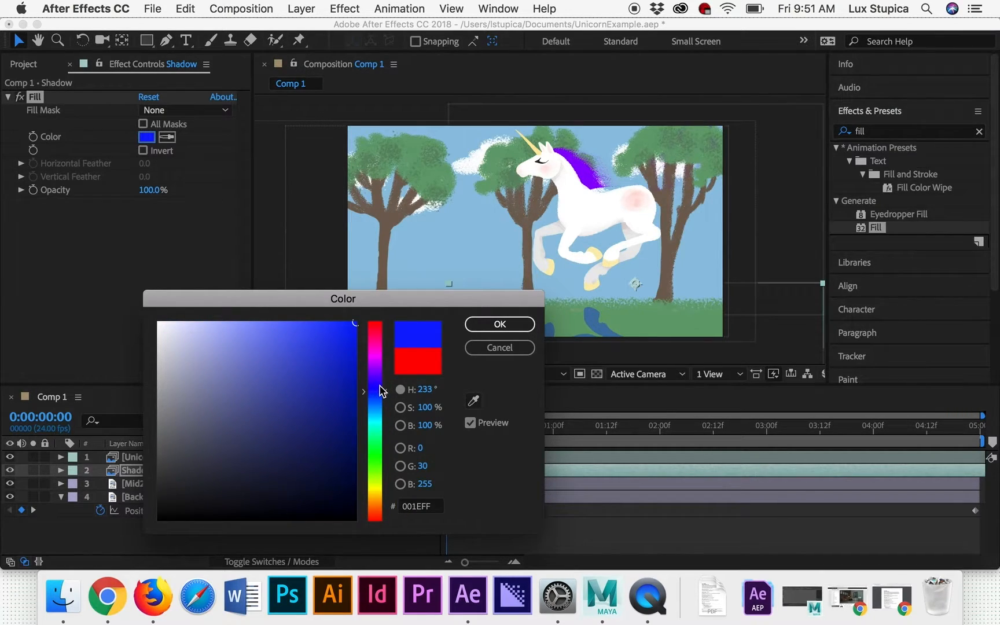
{"action": "left_click", "coordinate": [379, 384]}
{"action": "left_click_drag", "start_coordinate": [379, 382], "coordinate": [380, 385]}
{"action": "left_click", "coordinate": [312, 461]}
{"action": "left_click", "coordinate": [522, 324]}
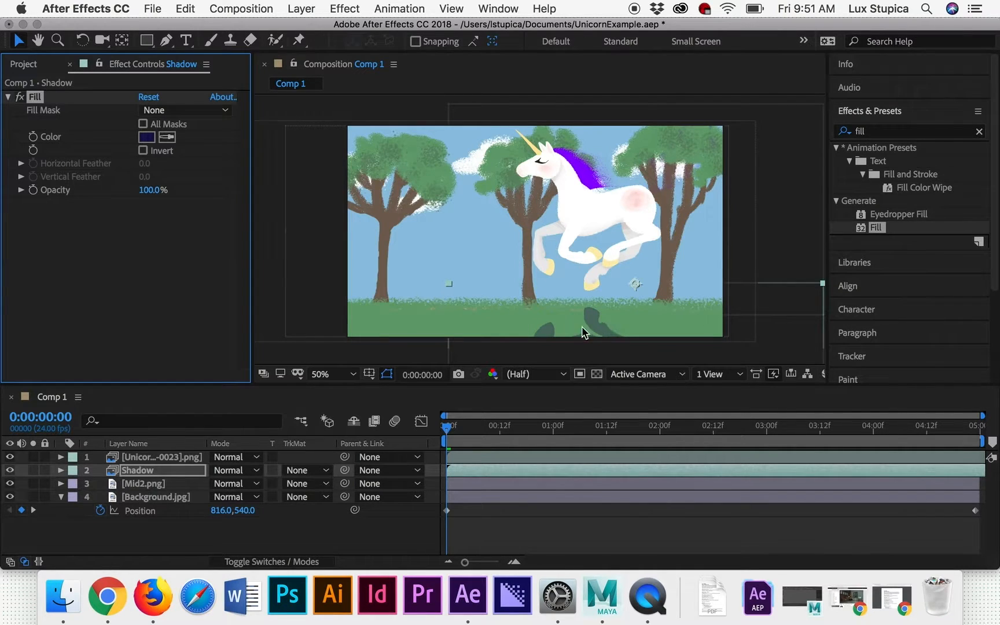
{"action": "key", "text": "space"}
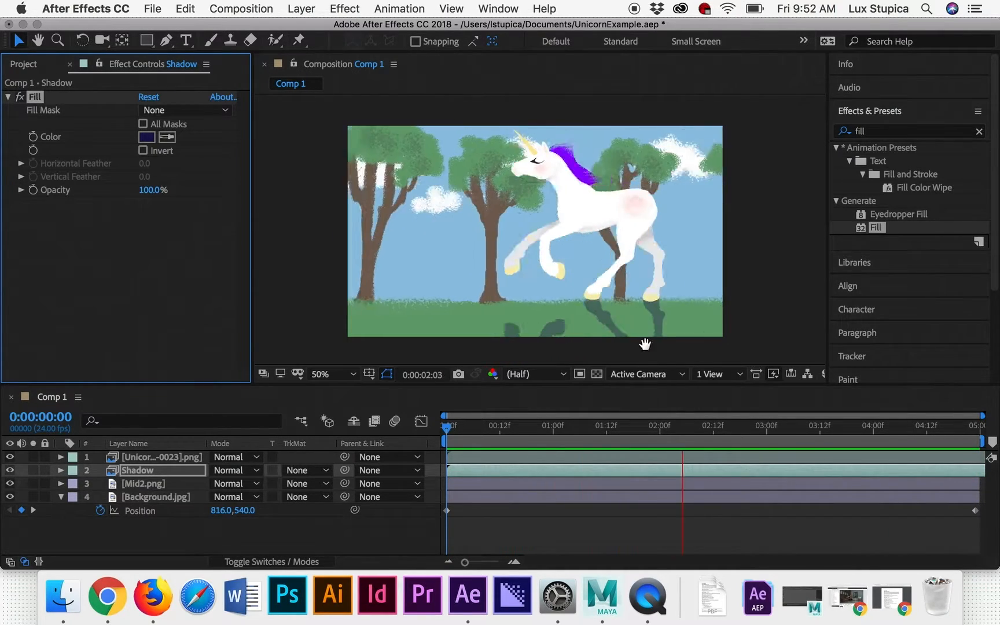
{"action": "key", "text": "space"}
Search the effects for "blur", narrow the search to "fast blur", and apply Fast Blur (Legacy) to the Shadow layer.
{"action": "left_click", "coordinate": [895, 132]}
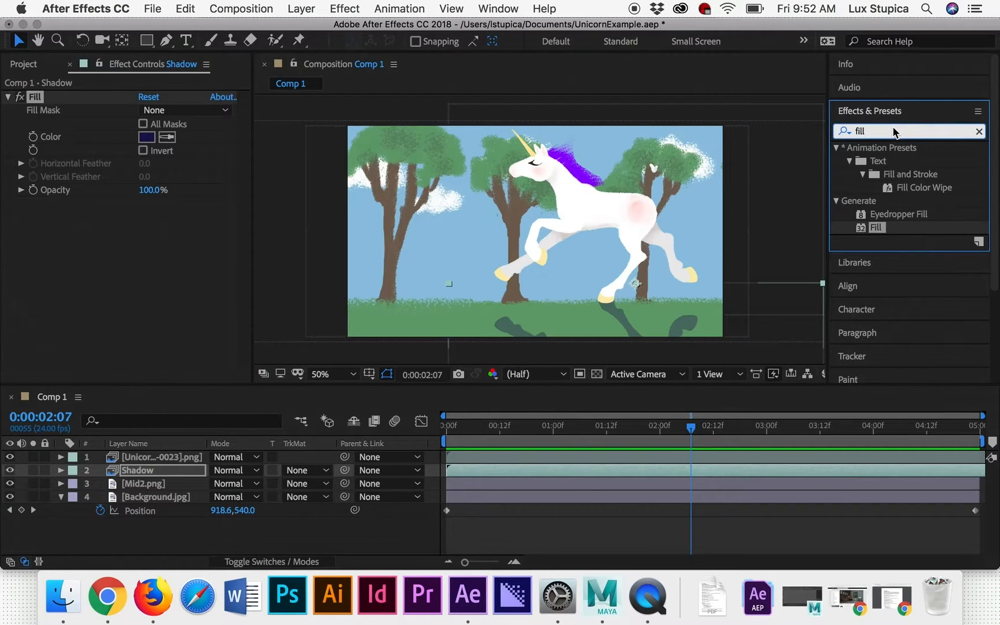
{"action": "left_click", "coordinate": [845, 131]}
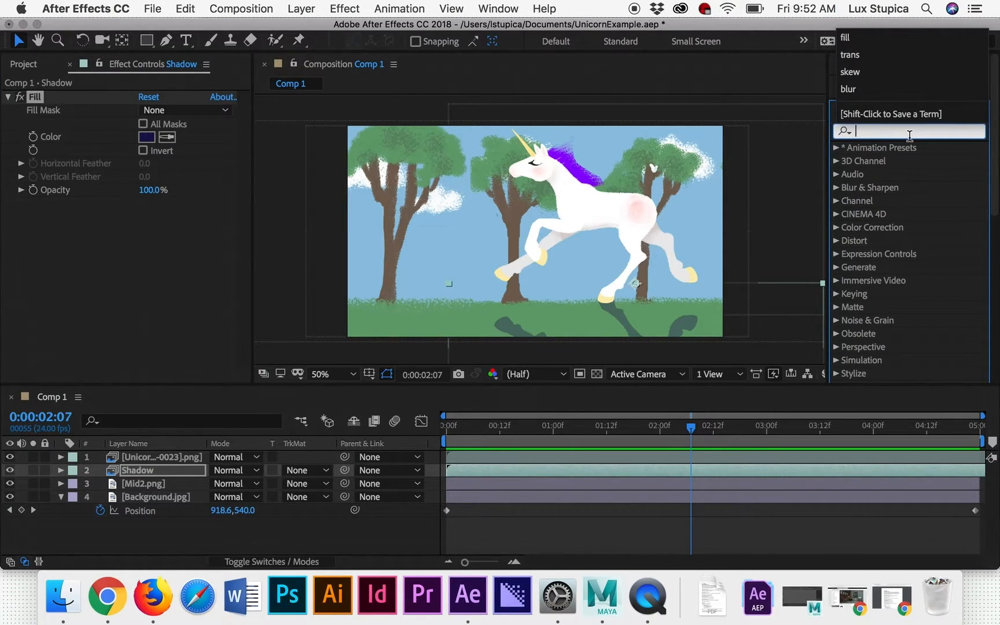
{"action": "type", "text": "blur"}
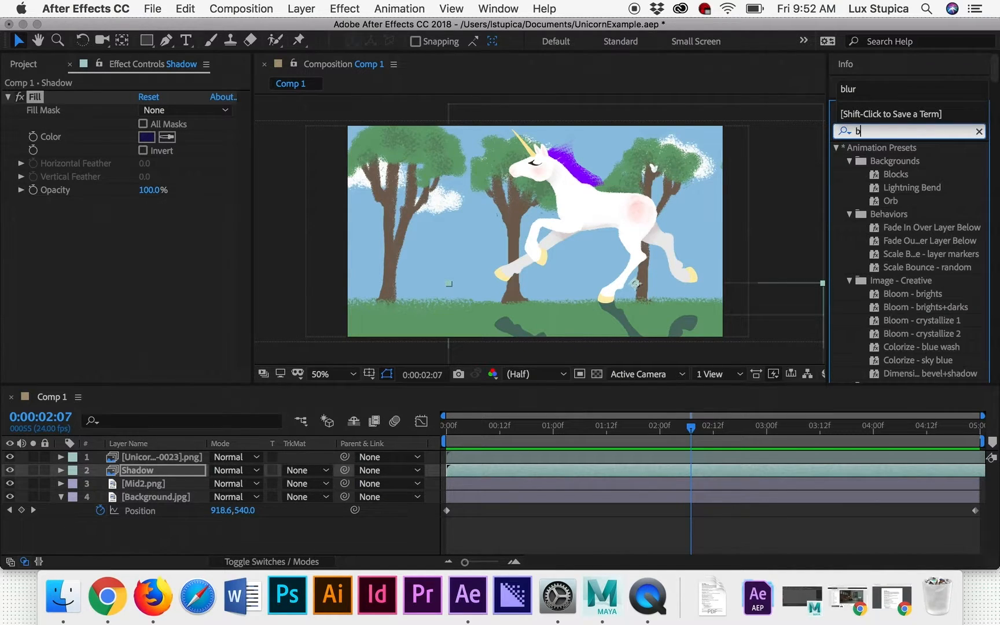
{"action": "key", "text": "Return"}
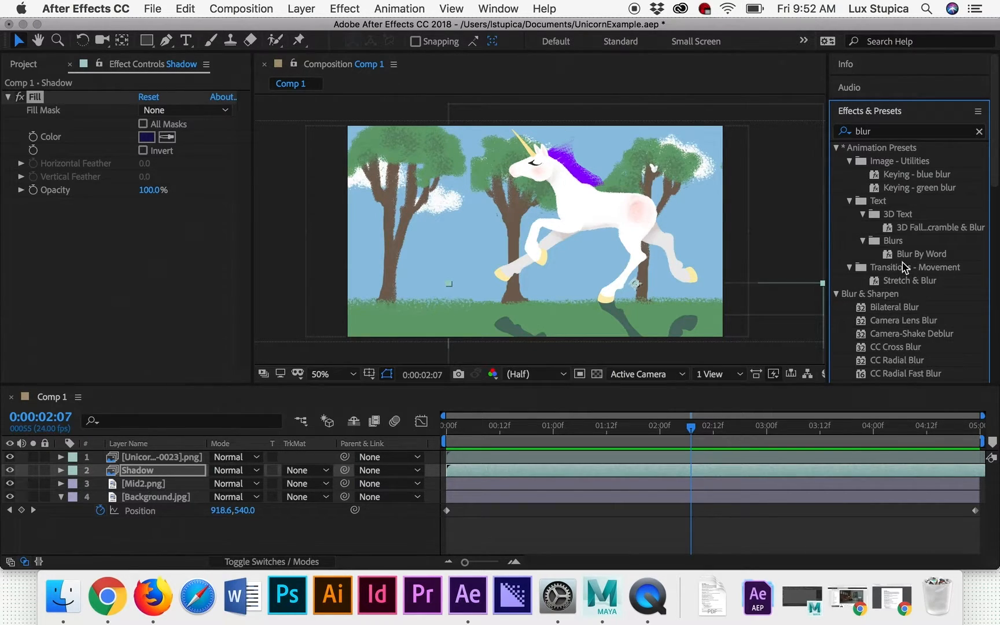
{"action": "scroll", "coordinate": [904, 266], "scroll_direction": "down", "scroll_amount": 10}
{"action": "scroll", "coordinate": [904, 267], "scroll_direction": "up", "scroll_amount": 7}
{"action": "scroll", "coordinate": [904, 266], "scroll_direction": "down", "scroll_amount": 5}
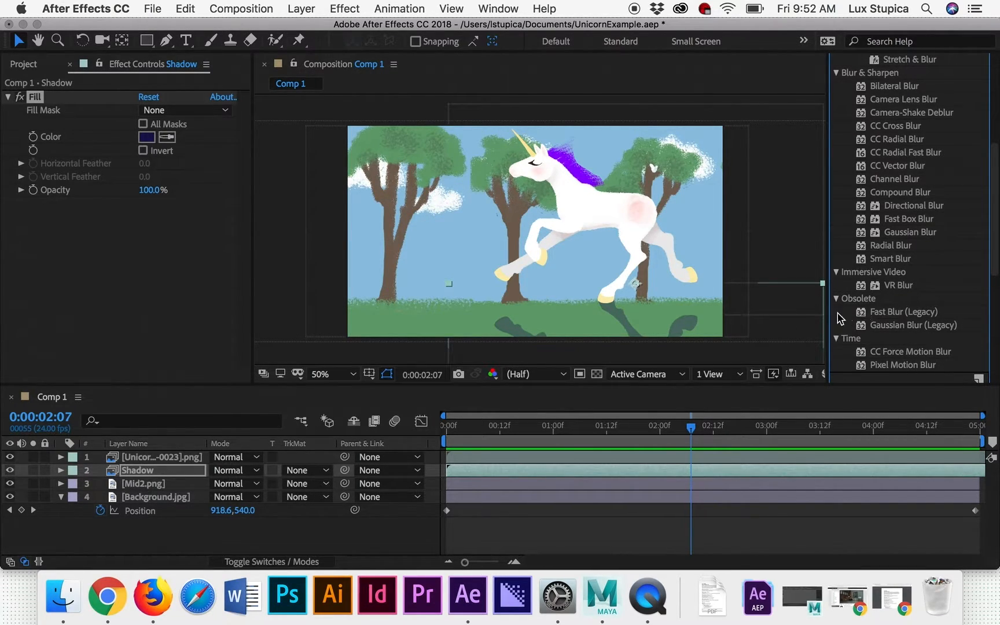
{"action": "left_click", "coordinate": [881, 313]}
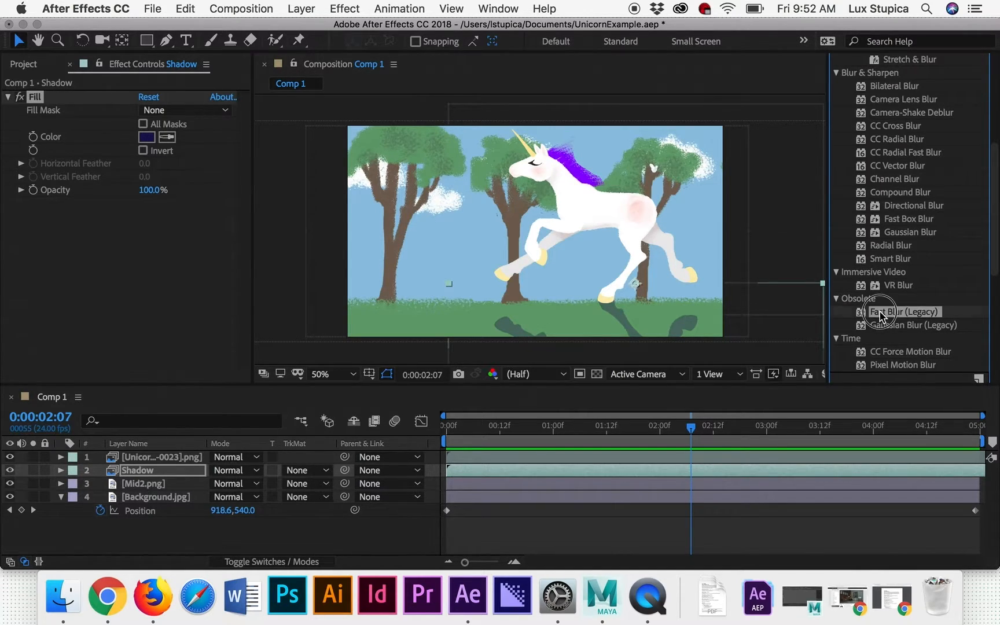
{"action": "scroll", "coordinate": [886, 322], "scroll_direction": "up", "scroll_amount": 5}
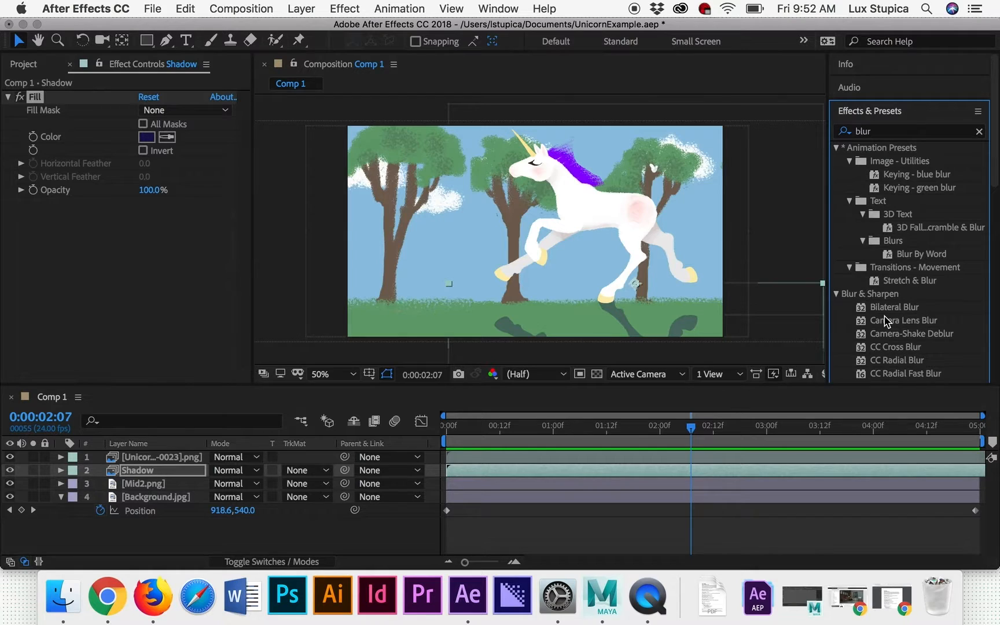
{"action": "left_click", "coordinate": [861, 138]}
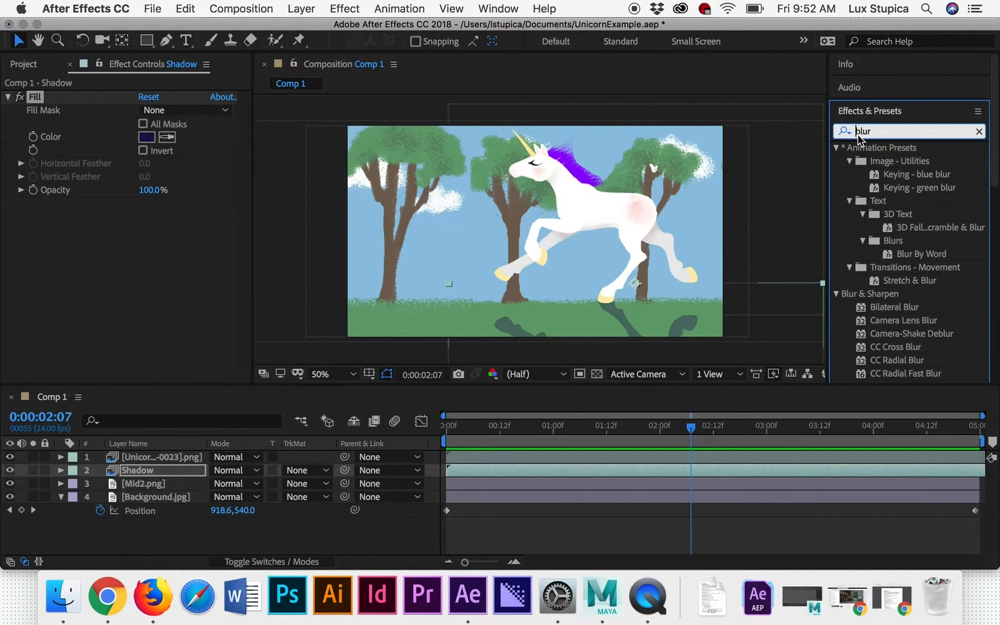
{"action": "type", "text": "fast"}
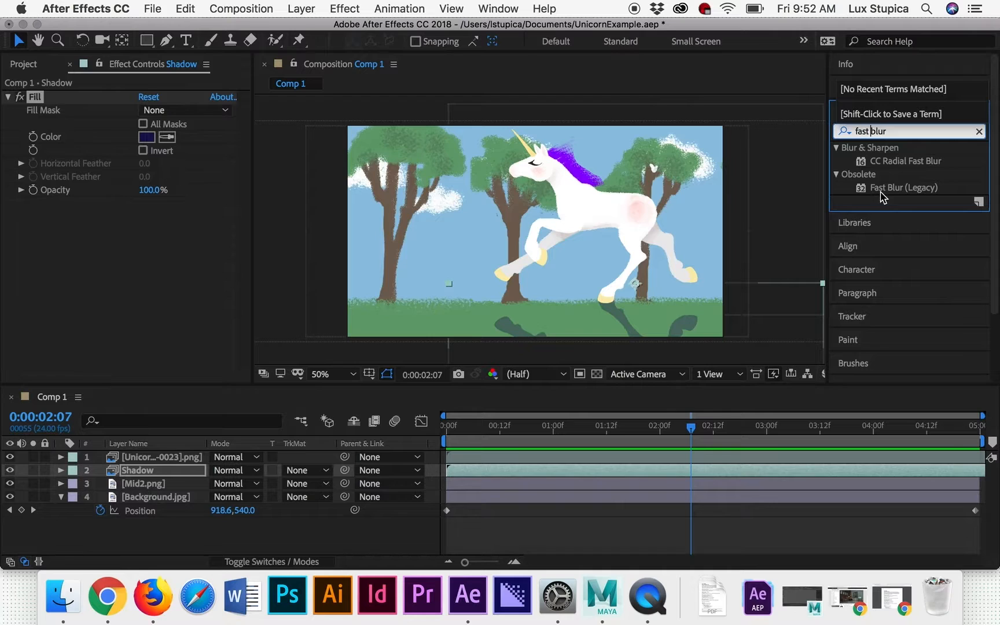
{"action": "left_click_drag", "start_coordinate": [878, 188], "coordinate": [512, 335]}
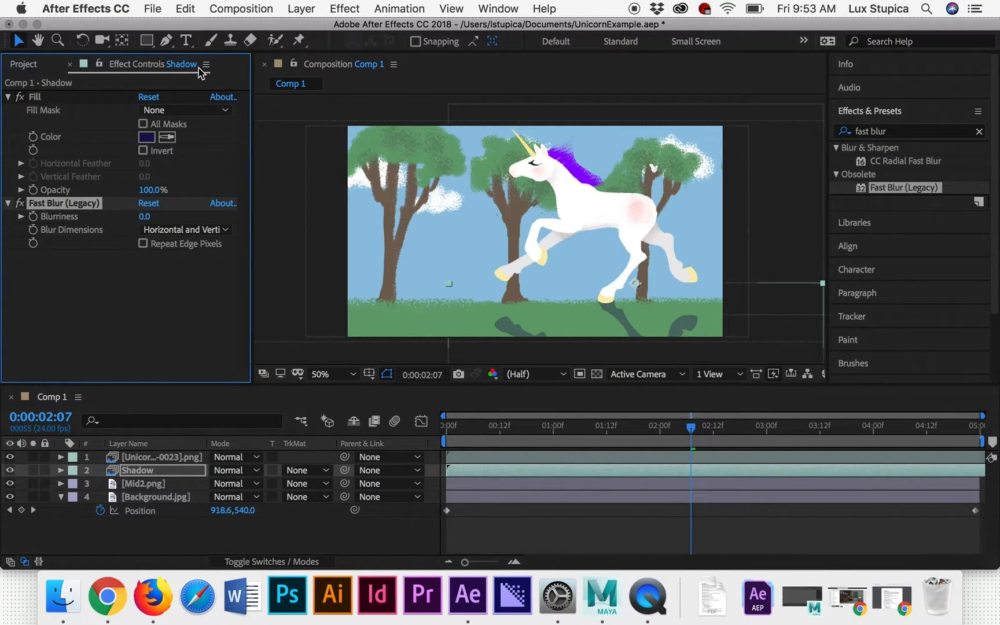
Review the footage items and composition in the project, then return to the Shadow layer's effect settings.
{"action": "left_click", "coordinate": [28, 66]}
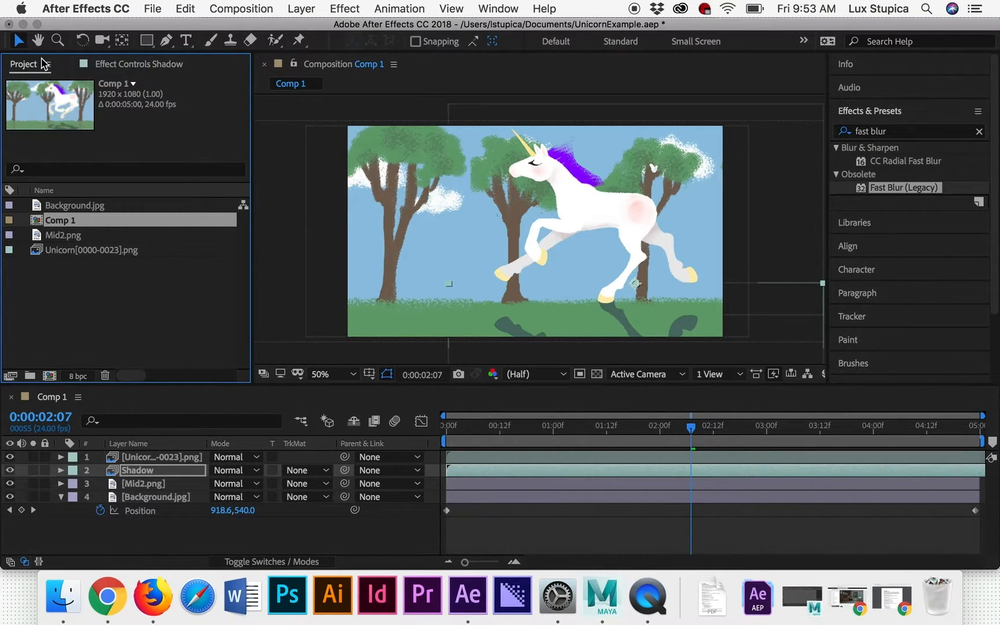
{"action": "left_click", "coordinate": [124, 66]}
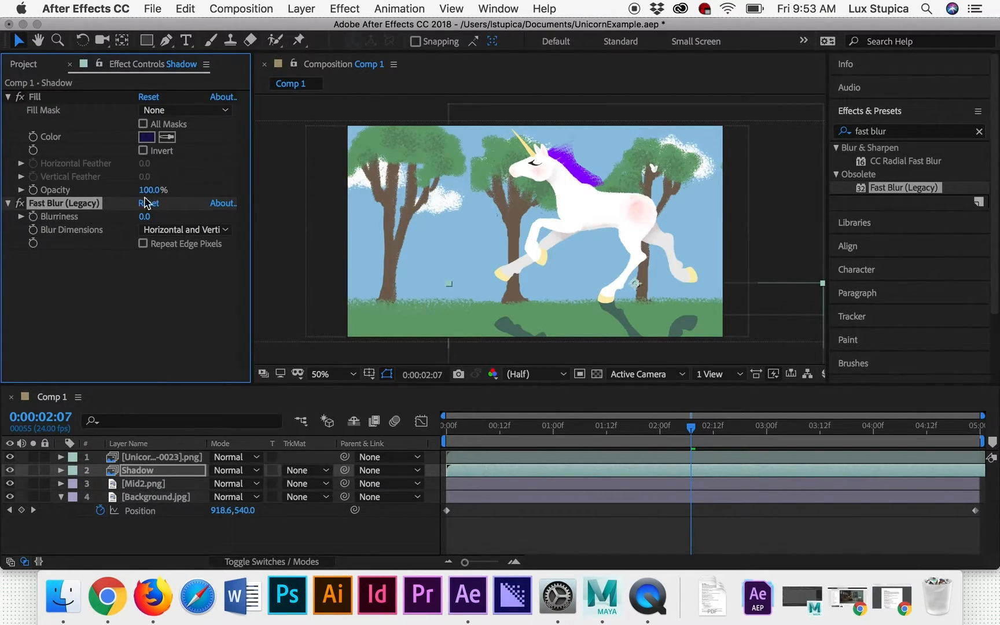
{"action": "left_click", "coordinate": [28, 65]}
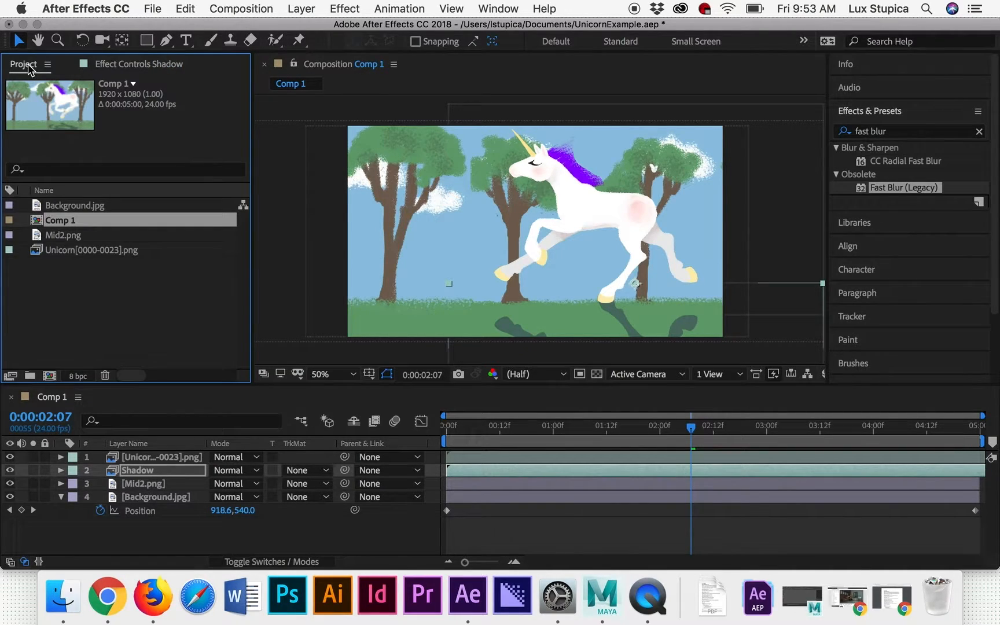
{"action": "left_click", "coordinate": [49, 237]}
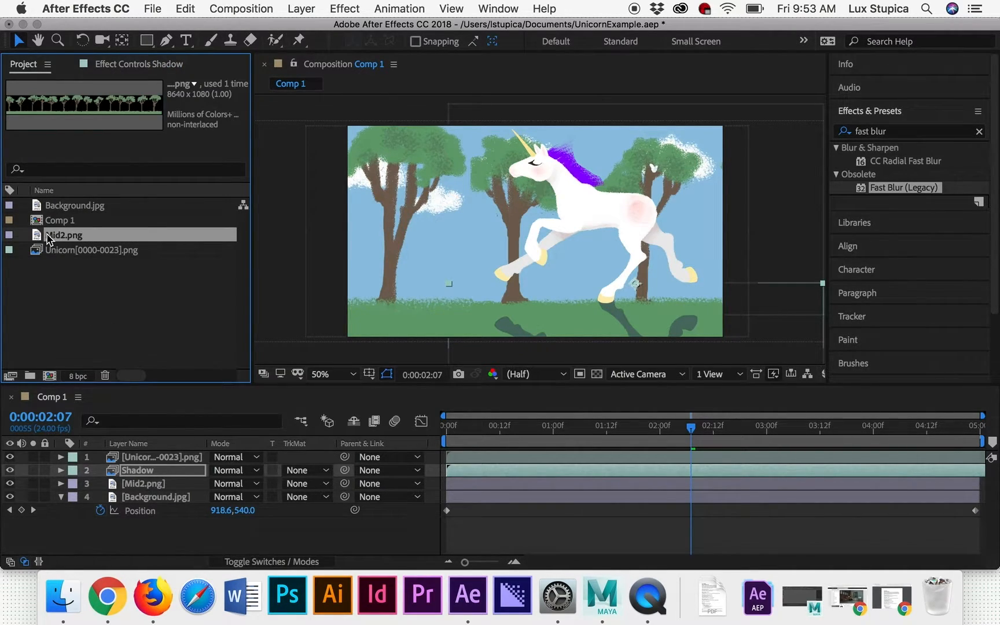
{"action": "left_click", "coordinate": [69, 207]}
{"action": "left_click", "coordinate": [69, 219]}
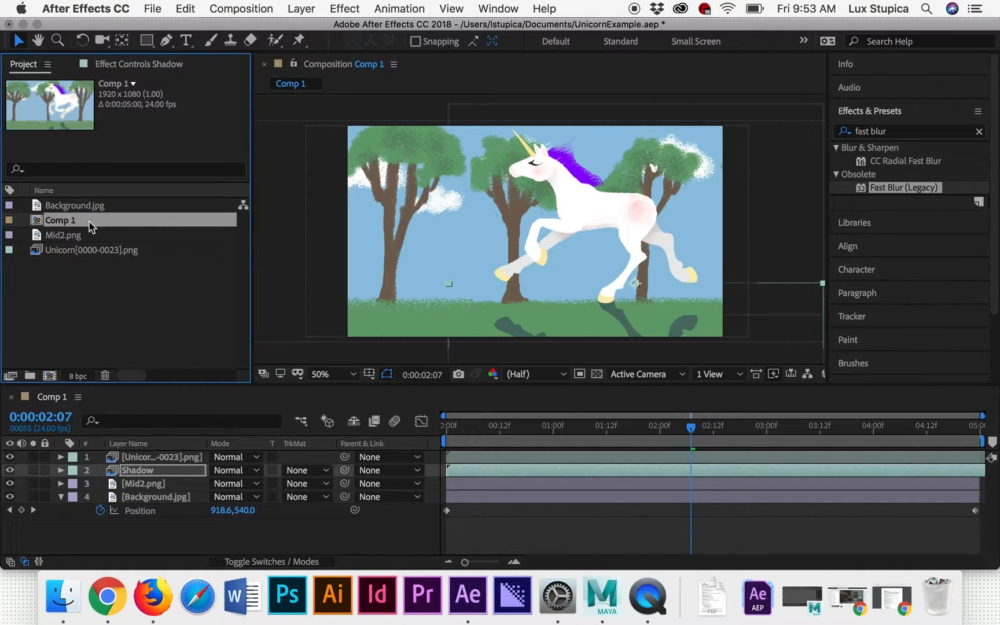
{"action": "left_click", "coordinate": [85, 250]}
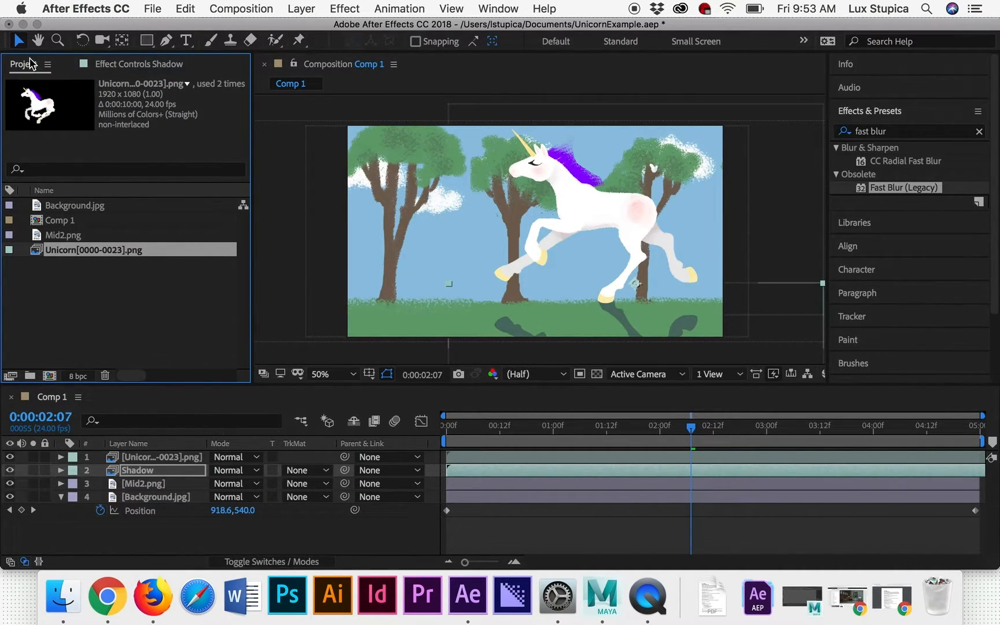
{"action": "left_click", "coordinate": [119, 68]}
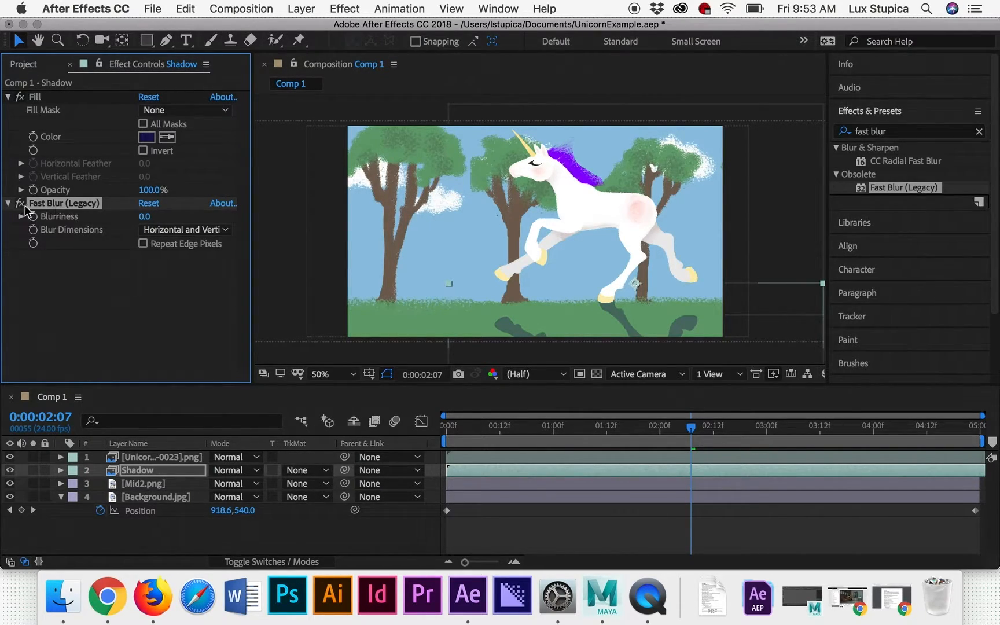
Set the Fast Blur effect's Blurriness on the Shadow layer to 20.
{"action": "left_click_drag", "start_coordinate": [145, 216], "coordinate": [171, 231]}
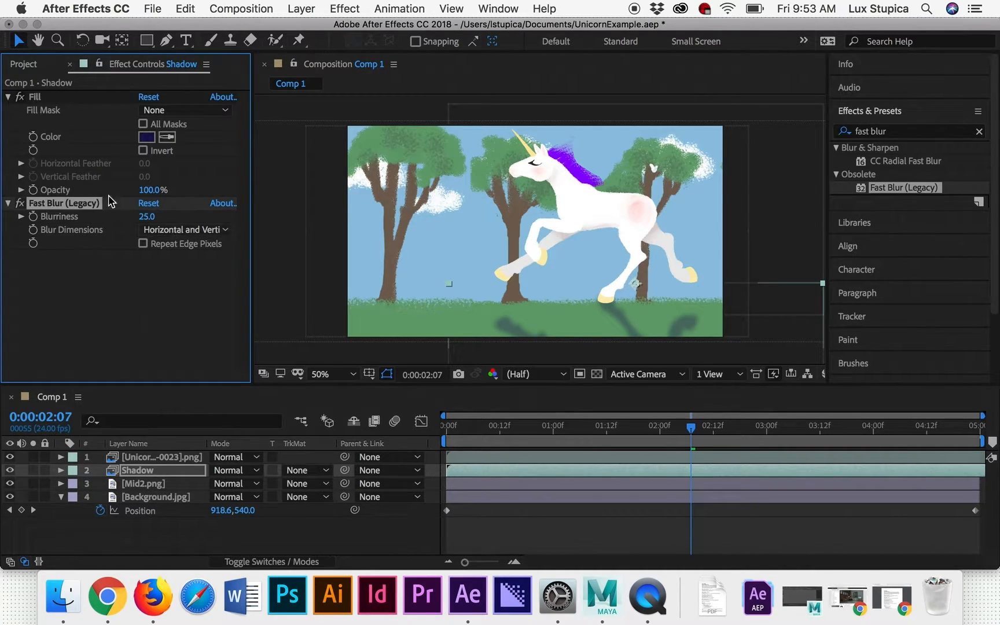
{"action": "left_click", "coordinate": [148, 217]}
{"action": "type", "text": "2"}
{"action": "key", "text": "Return"}
Go to 0:00:01:14 and move the blurred Shadow layer straight down so it starts at the planted hoof.
{"action": "left_click_drag", "start_coordinate": [694, 440], "coordinate": [615, 447]}
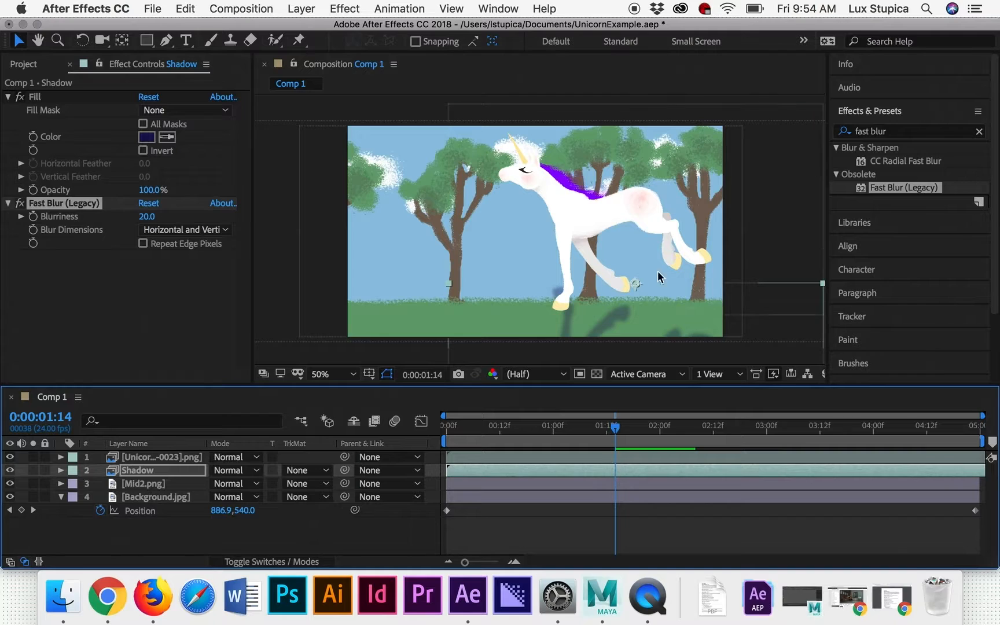
{"action": "left_click", "coordinate": [657, 317]}
{"action": "left_click_drag", "start_coordinate": [656, 321], "coordinate": [654, 334]}
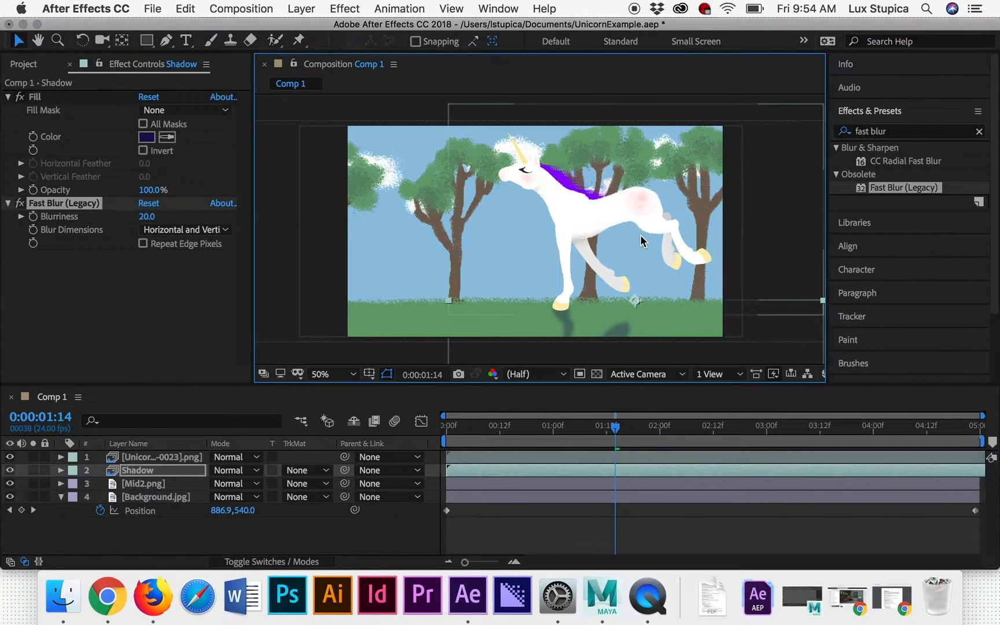
Squash the Shadow layer vertically to about one fifth of its height, keeping its full width.
{"action": "scroll", "coordinate": [641, 241], "scroll_direction": "down", "scroll_amount": 4}
{"action": "scroll", "coordinate": [641, 241], "scroll_direction": "up", "scroll_amount": 2}
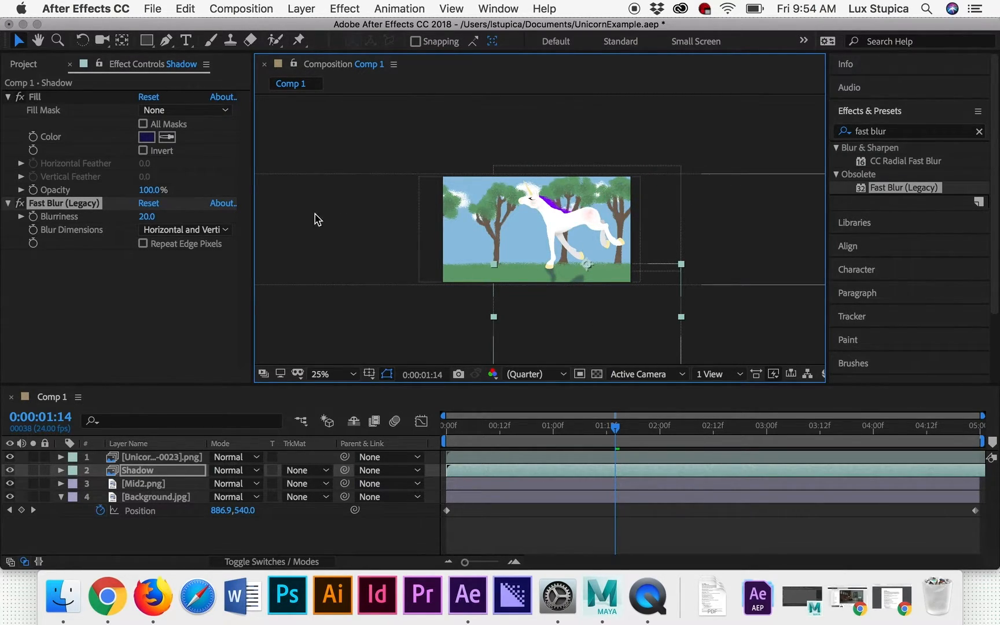
{"action": "key", "text": "h"}
{"action": "left_click_drag", "start_coordinate": [504, 206], "coordinate": [494, 152]}
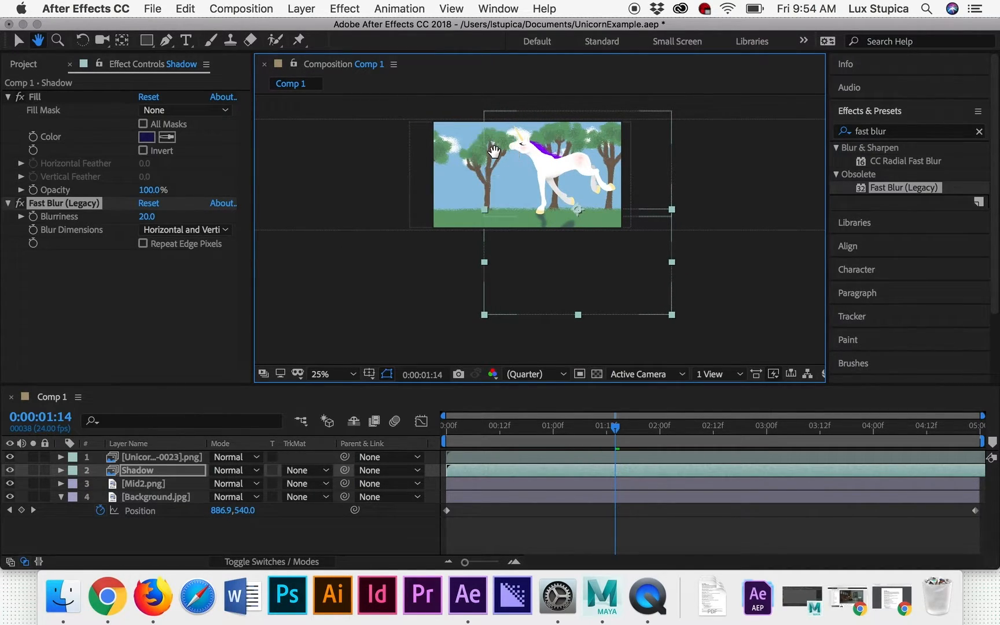
{"action": "key", "text": "v"}
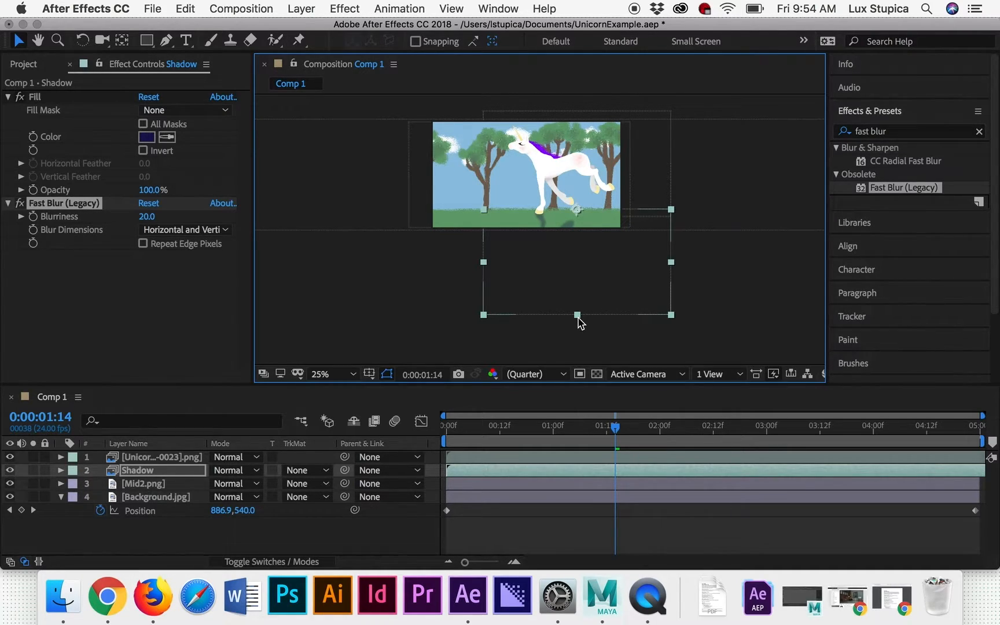
{"action": "left_click_drag", "start_coordinate": [577, 316], "coordinate": [565, 236]}
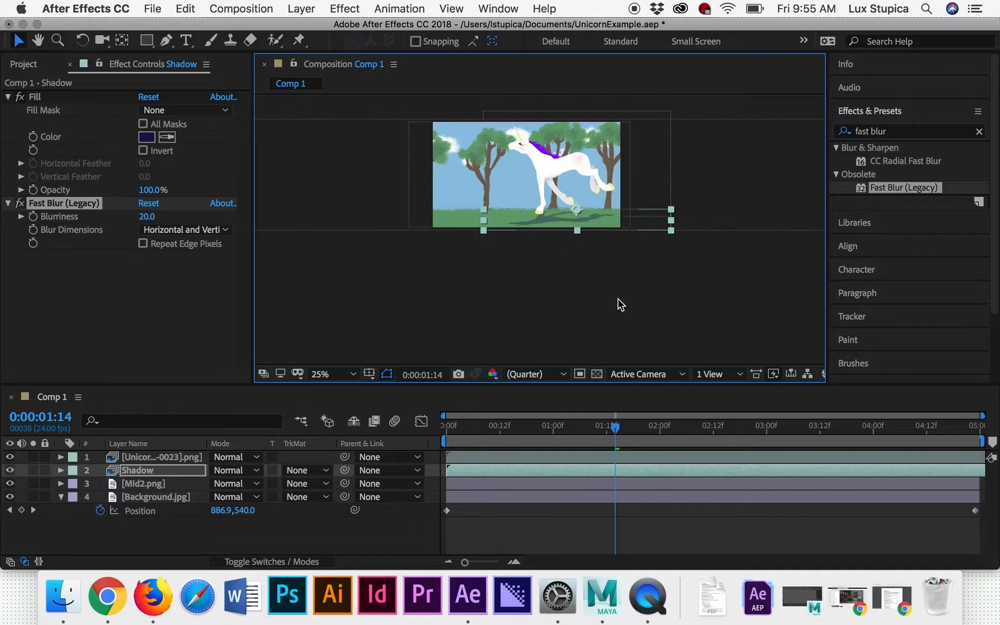
Move the flattened Shadow layer slightly down so it lies on the grass just below the unicorn's hooves.
{"action": "key", "text": "period"}
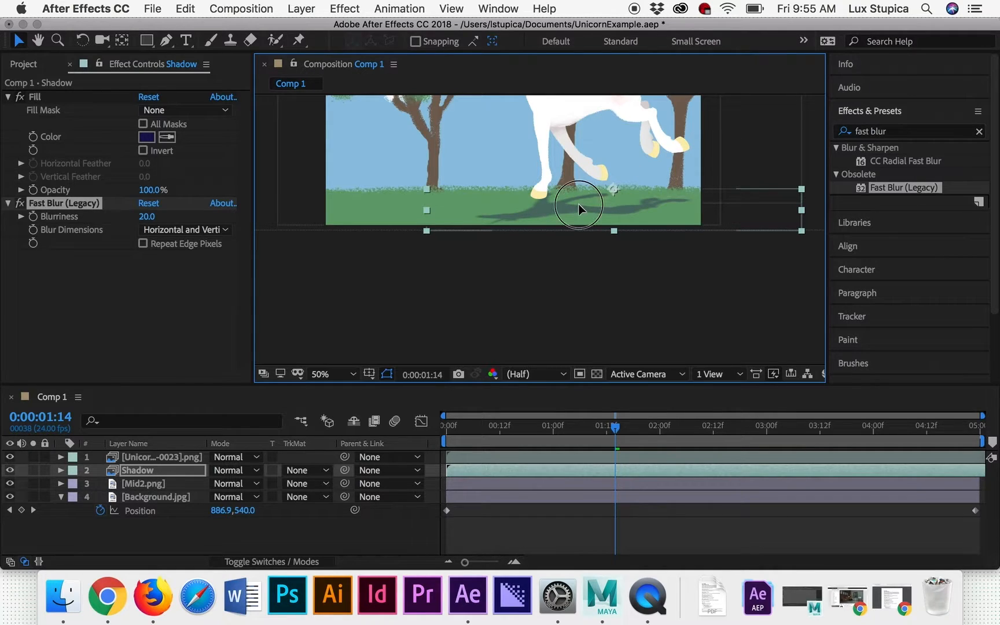
{"action": "left_click_drag", "start_coordinate": [578, 205], "coordinate": [578, 212]}
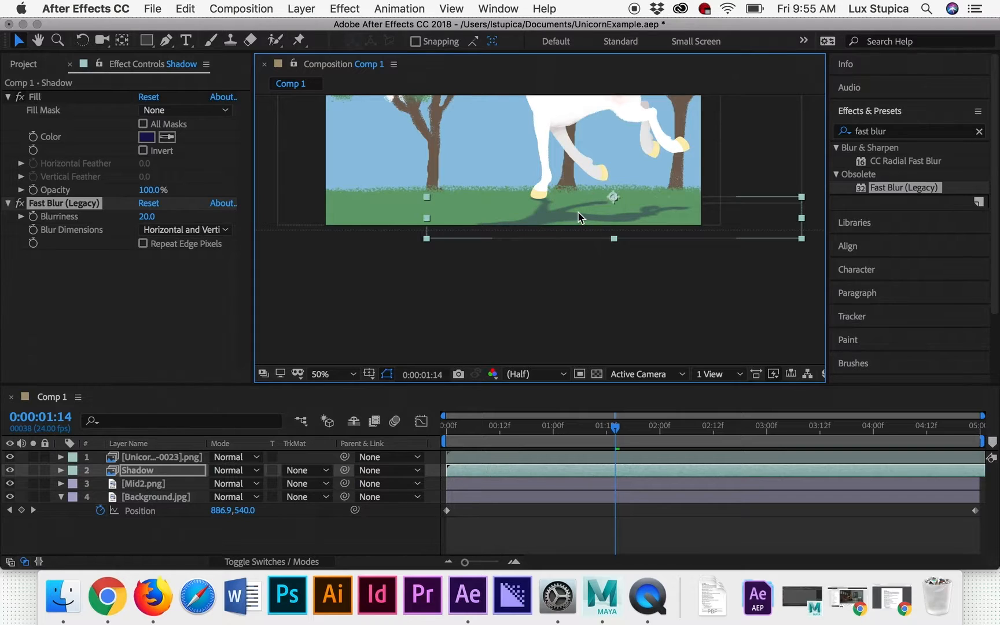
{"action": "key", "text": "comma"}
{"action": "key", "text": "period"}
{"action": "key", "text": "h"}
{"action": "left_click_drag", "start_coordinate": [645, 163], "coordinate": [652, 264]}
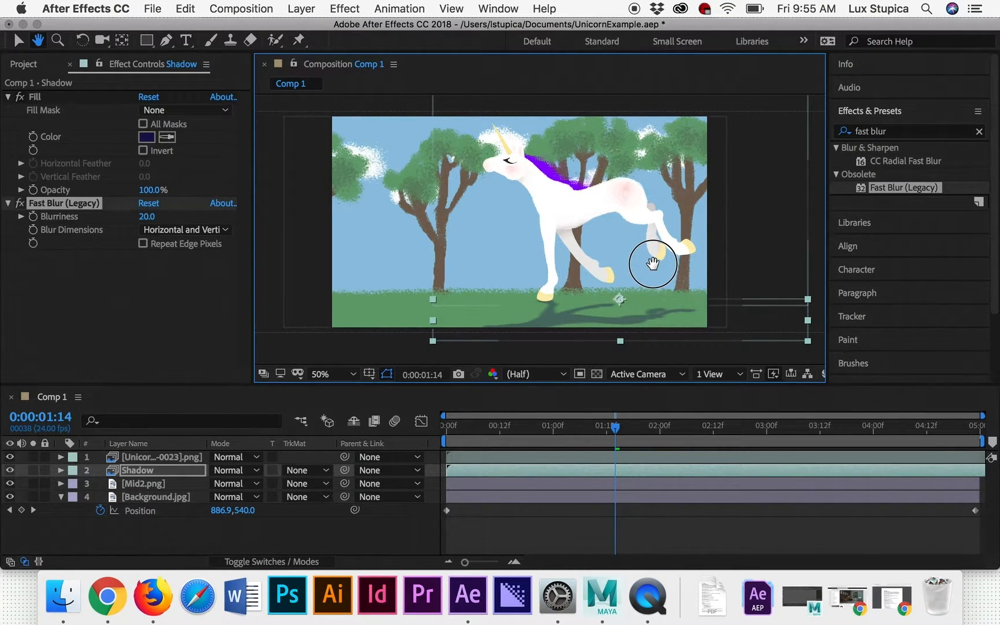
{"action": "key", "text": "v"}
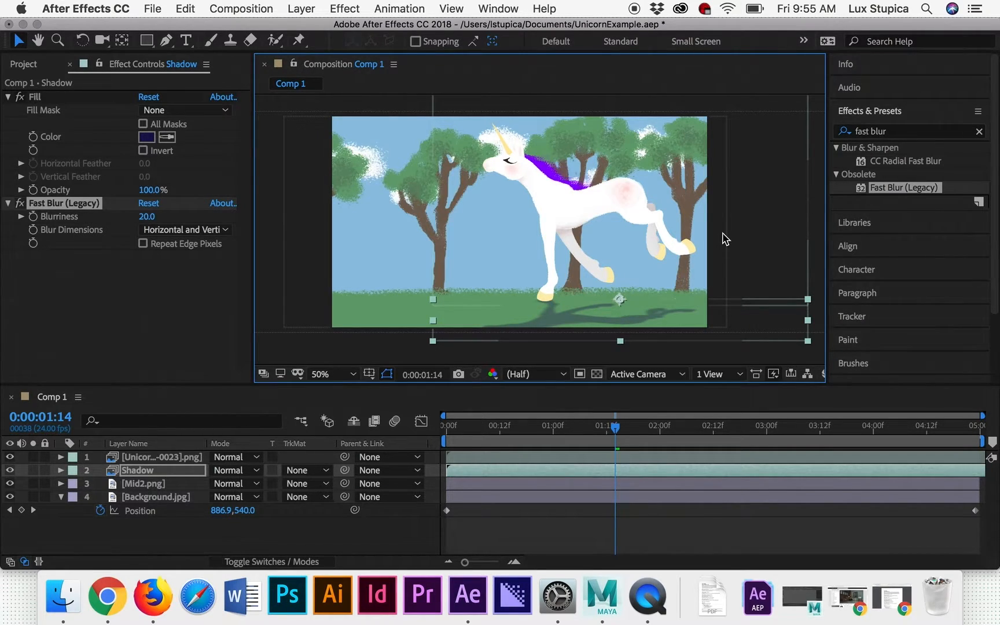
Preview the shadow animation, check the frame at 0:00:00:15, and return to the first frame.
{"action": "key", "text": "space"}
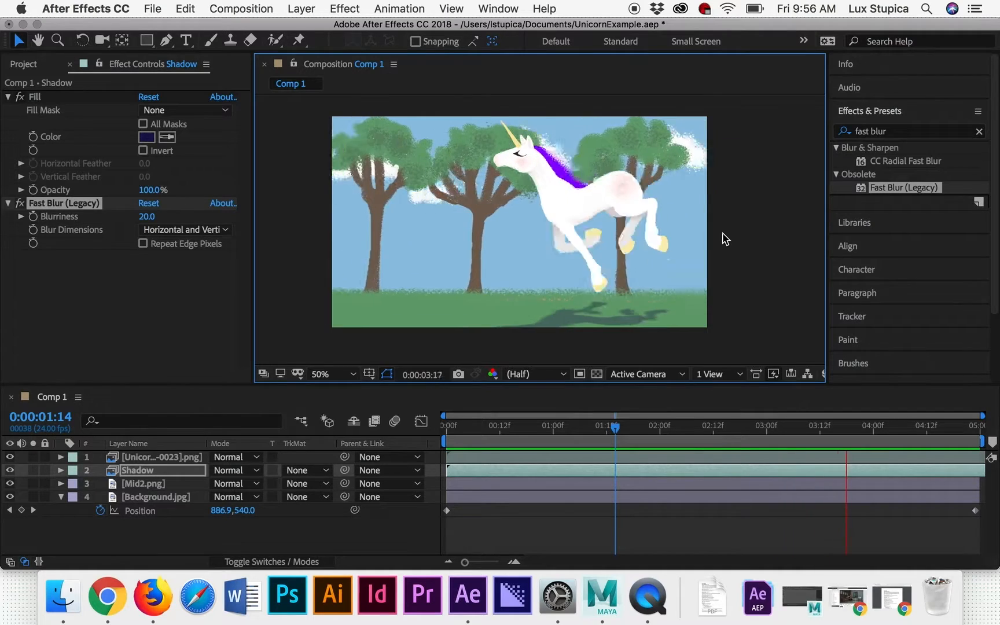
{"action": "left_click", "coordinate": [513, 429]}
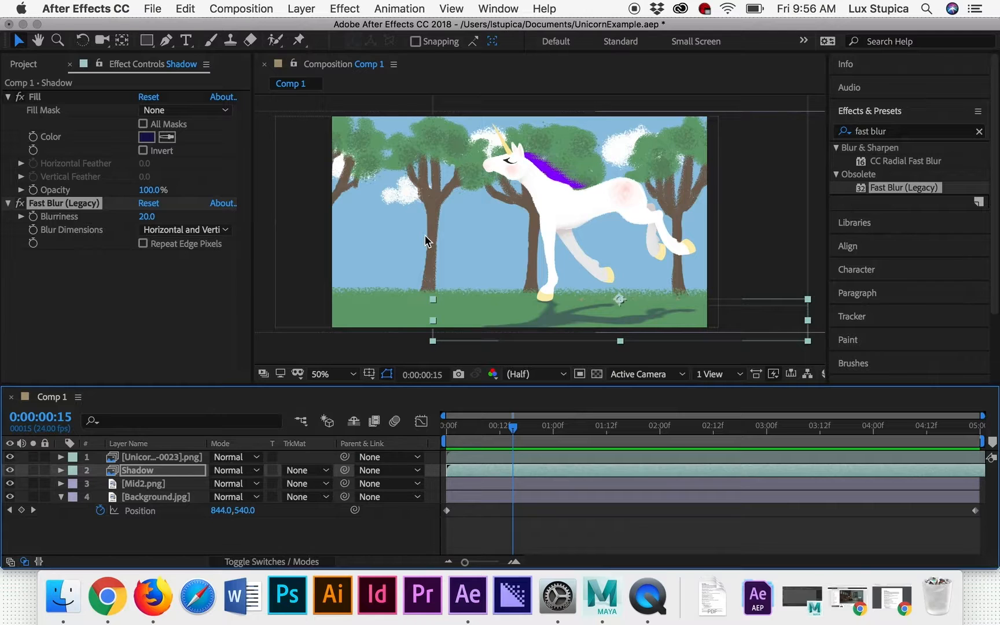
{"action": "left_click_drag", "start_coordinate": [463, 426], "coordinate": [429, 428]}
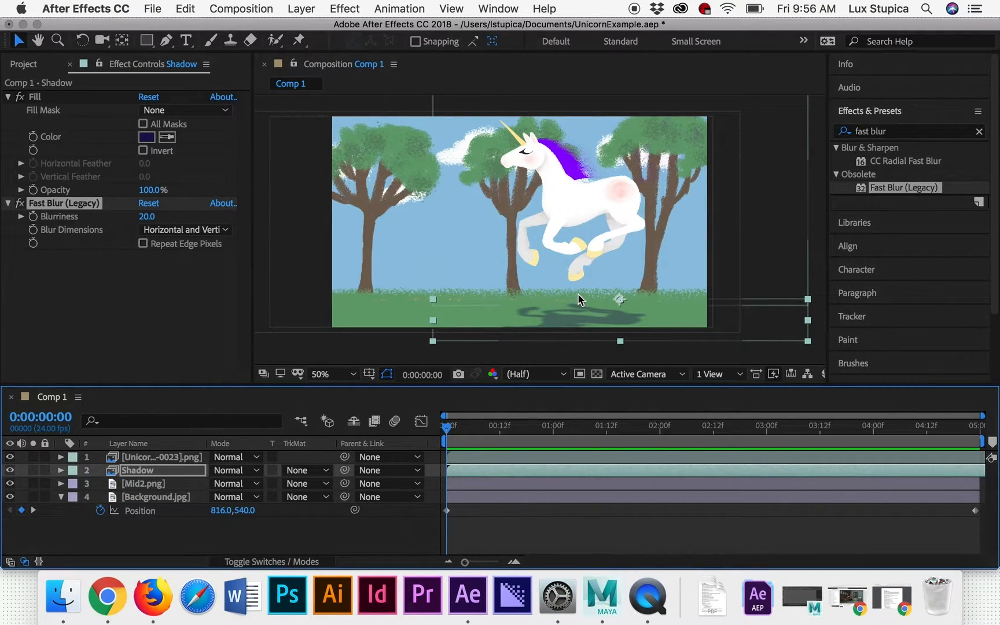
Try ending the work area at 02:00, and extend it back to the end of the composition.
{"action": "mouse_move", "coordinate": [446, 440]}
{"action": "left_mouse_down"}
{"action": "mouse_move", "coordinate": [514, 441]}
{"action": "mouse_move", "coordinate": [418, 462]}
{"action": "mouse_move", "coordinate": [580, 449]}
{"action": "mouse_move", "coordinate": [380, 496]}
{"action": "left_mouse_up"}
{"action": "left_click_drag", "start_coordinate": [984, 440], "coordinate": [998, 458]}
{"action": "left_click_drag", "start_coordinate": [447, 427], "coordinate": [394, 523]}
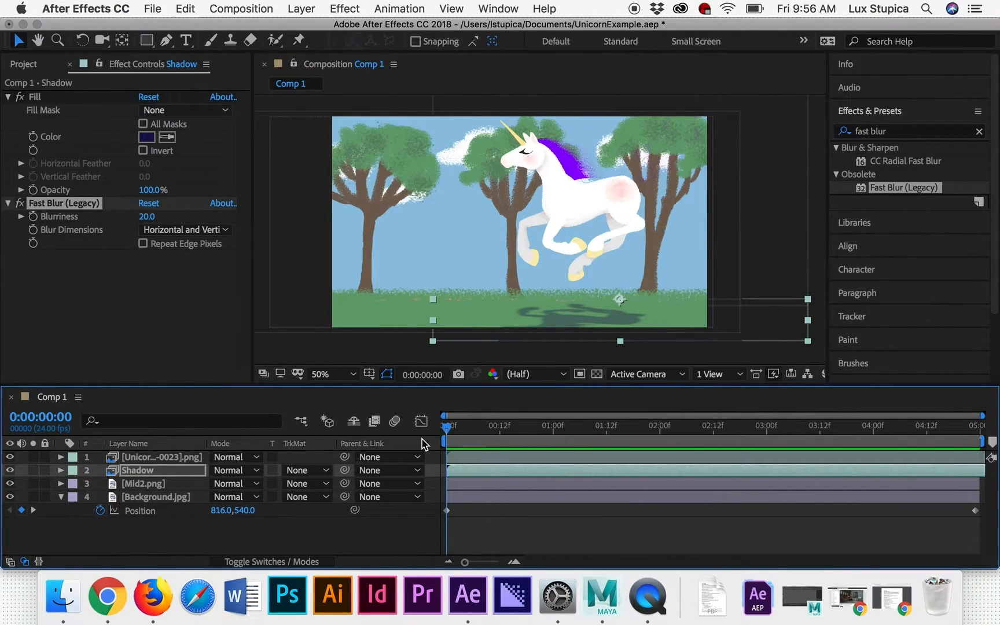
{"action": "left_click_drag", "start_coordinate": [982, 444], "coordinate": [661, 443]}
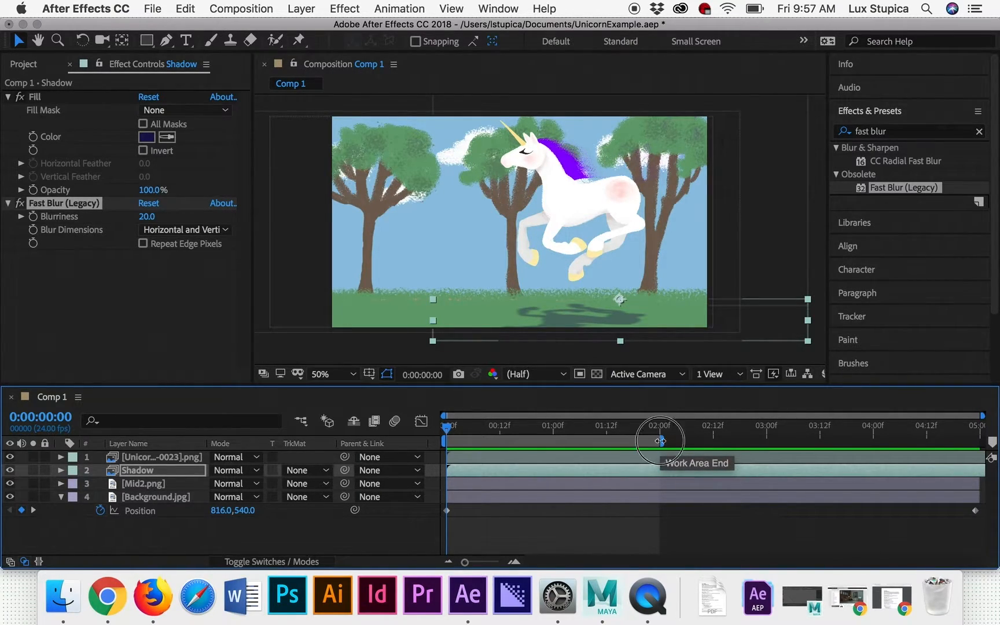
{"action": "left_click_drag", "start_coordinate": [663, 441], "coordinate": [982, 440]}
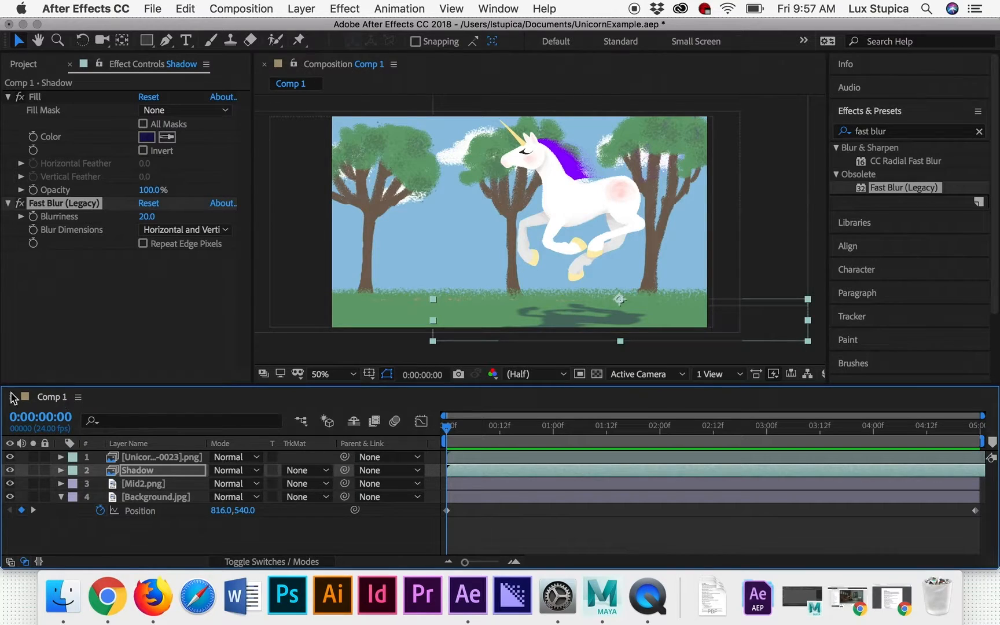
Add Comp 1 to the render queue and delete the already completed render item from the queue.
{"action": "left_click", "coordinate": [261, 13]}
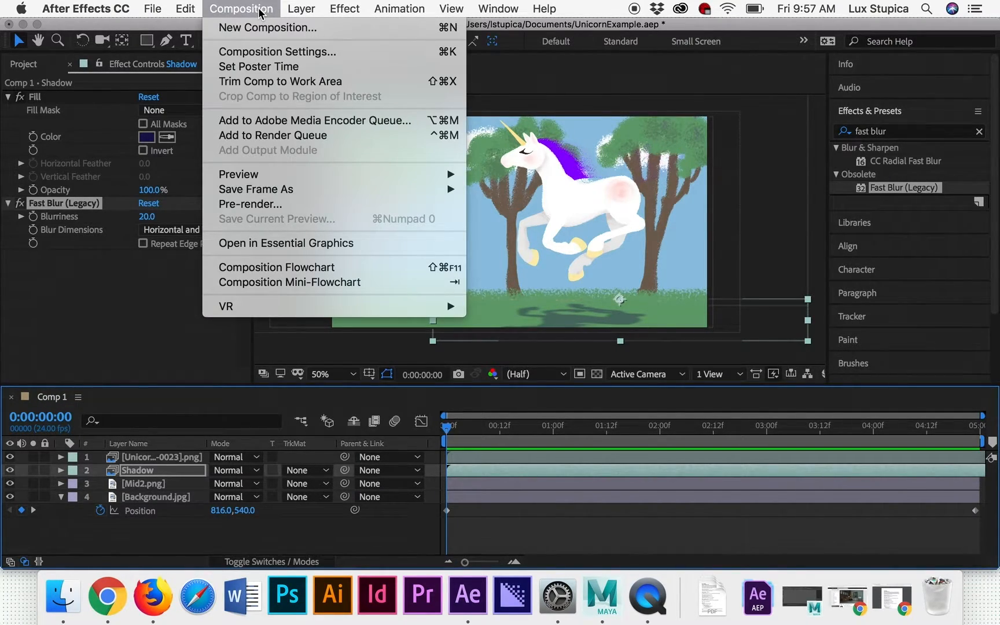
{"action": "left_click", "coordinate": [285, 139]}
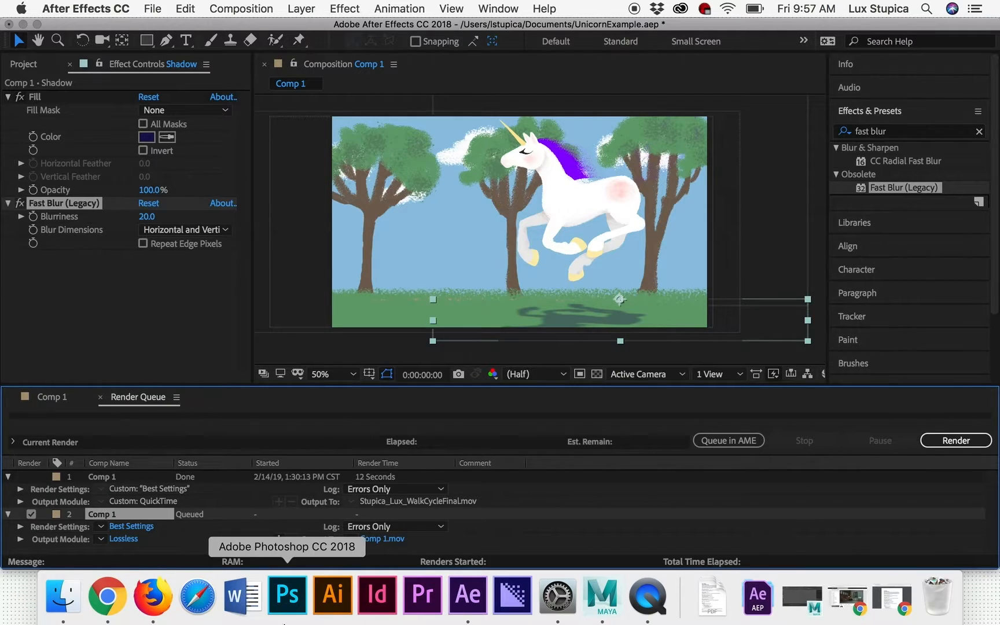
{"action": "left_click", "coordinate": [107, 478]}
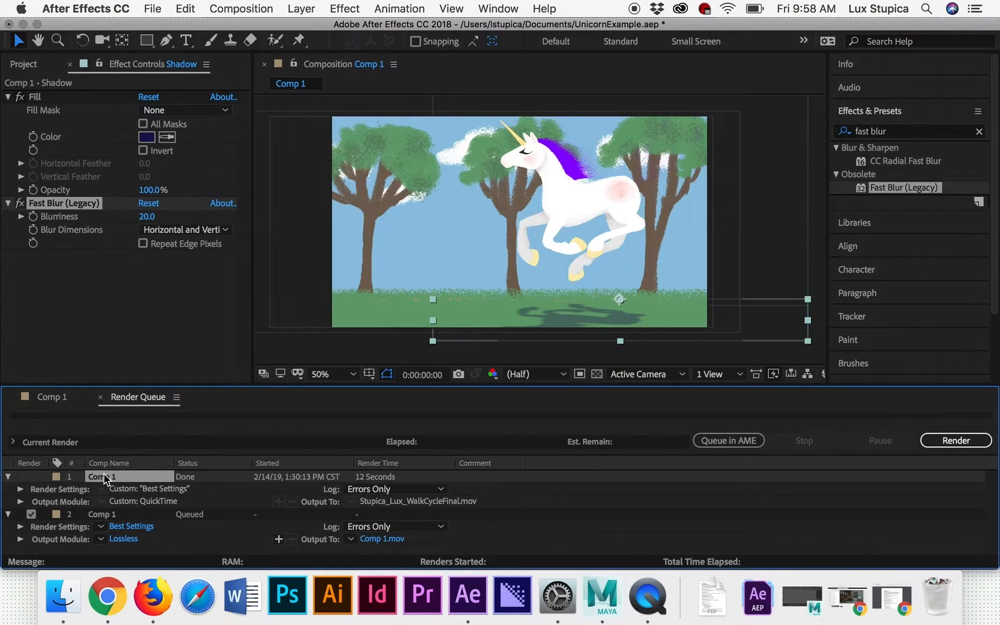
{"action": "key", "text": "Delete"}
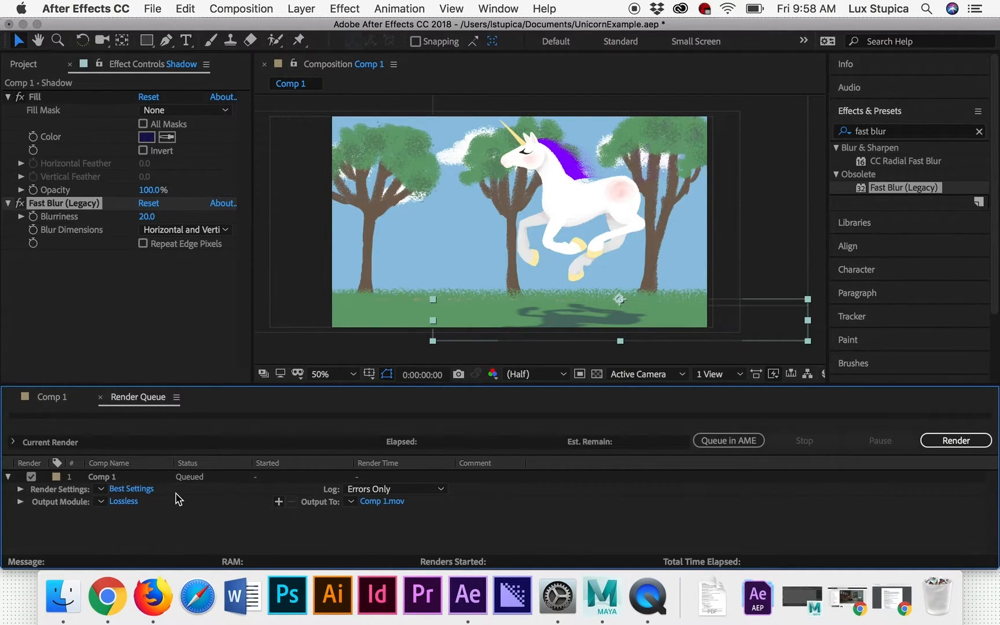
In the render settings of Comp 1, choose Work Area Only as the time span.
{"action": "left_click", "coordinate": [141, 489]}
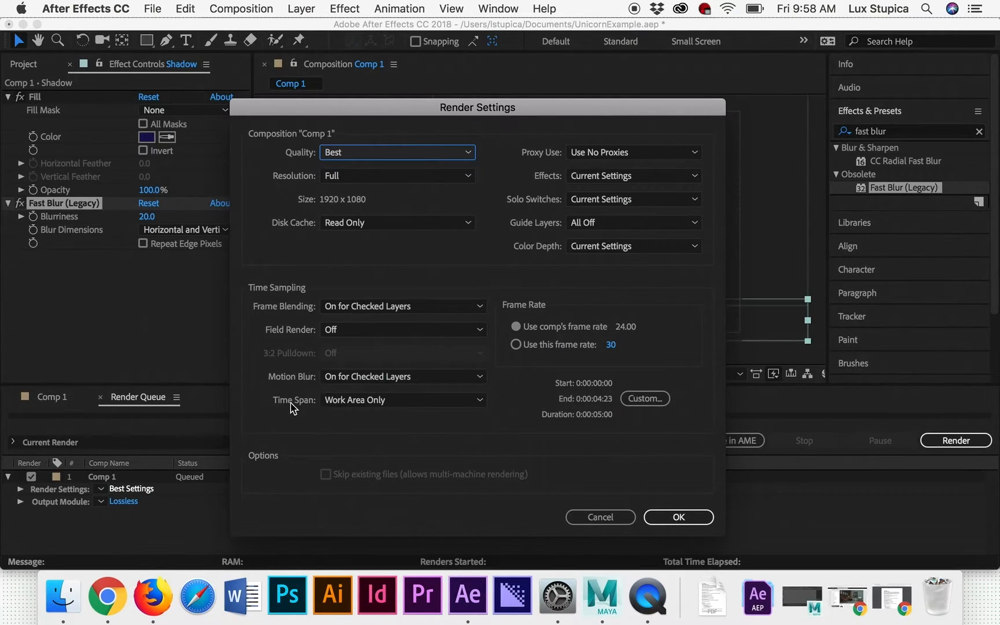
{"action": "left_click", "coordinate": [447, 400]}
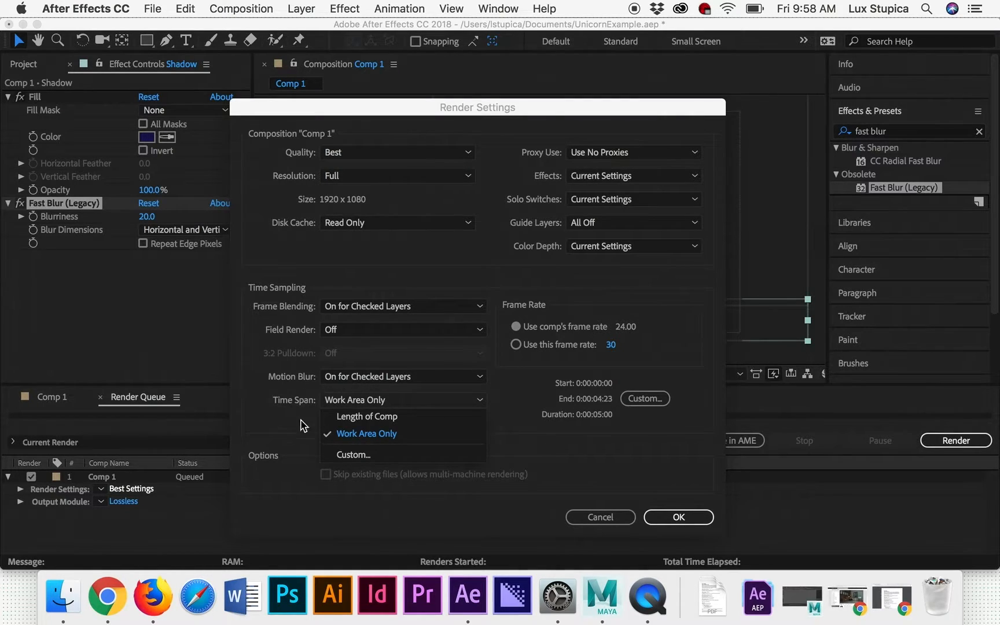
{"action": "left_click", "coordinate": [428, 434]}
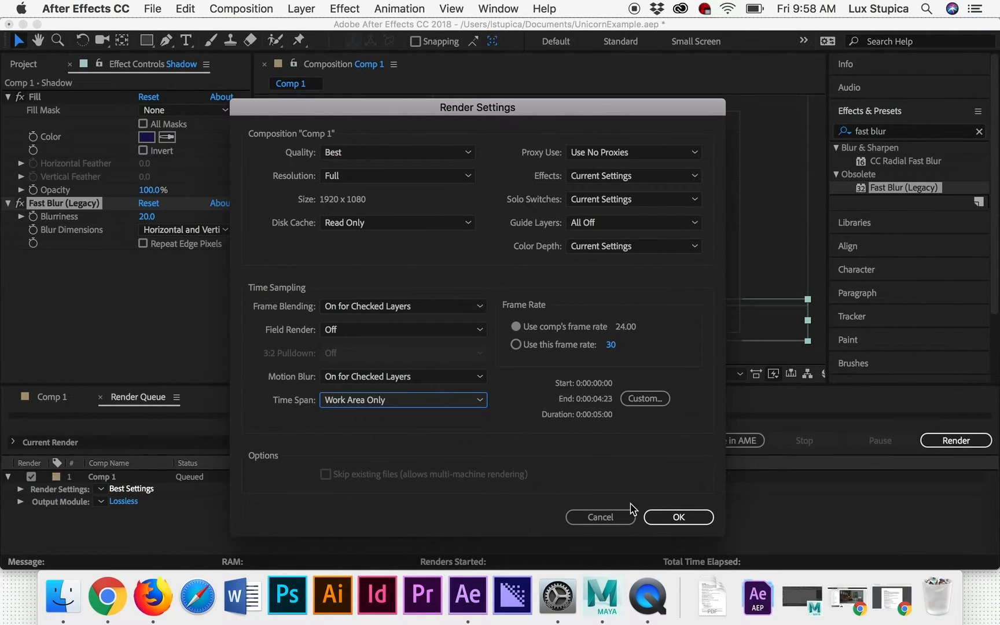
{"action": "left_click", "coordinate": [667, 517]}
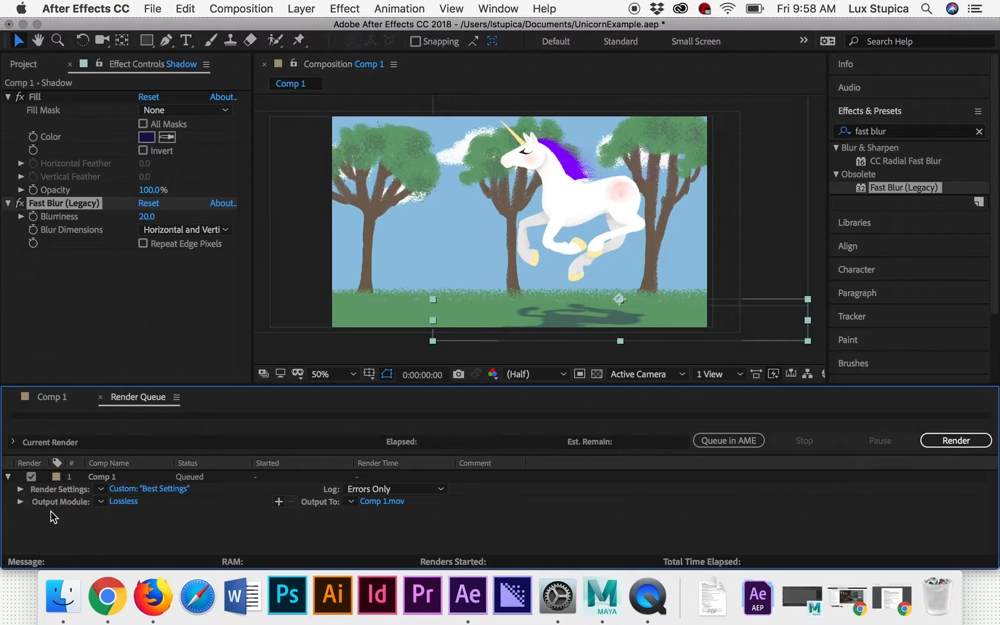
Set the QuickTime output module's video codec to Apple ProRes 422 and accept the output settings.
{"action": "left_click", "coordinate": [132, 503]}
{"action": "left_click_drag", "start_coordinate": [571, 108], "coordinate": [565, 26]}
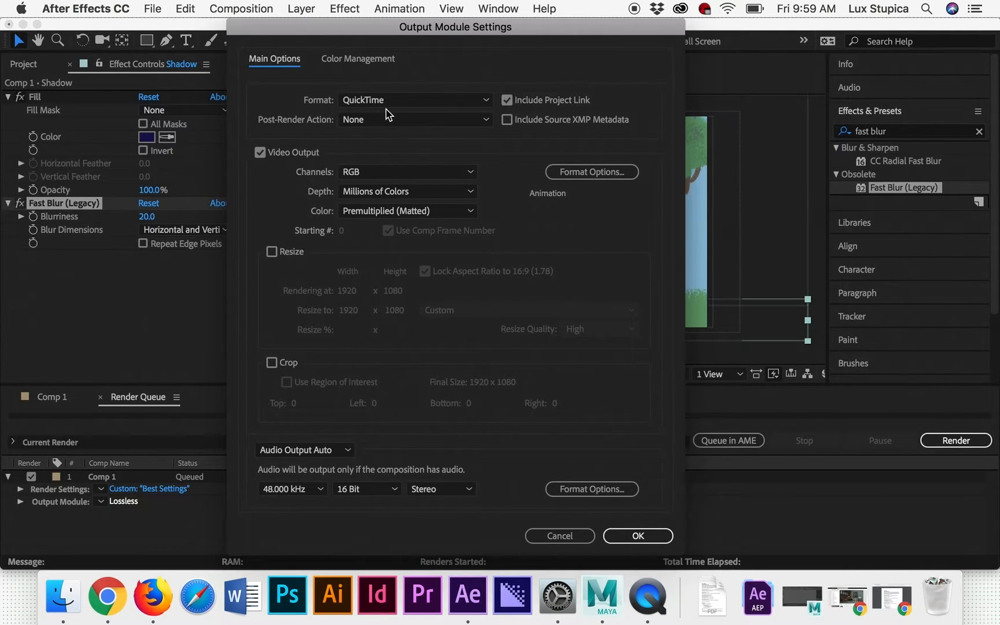
{"action": "left_click", "coordinate": [577, 178]}
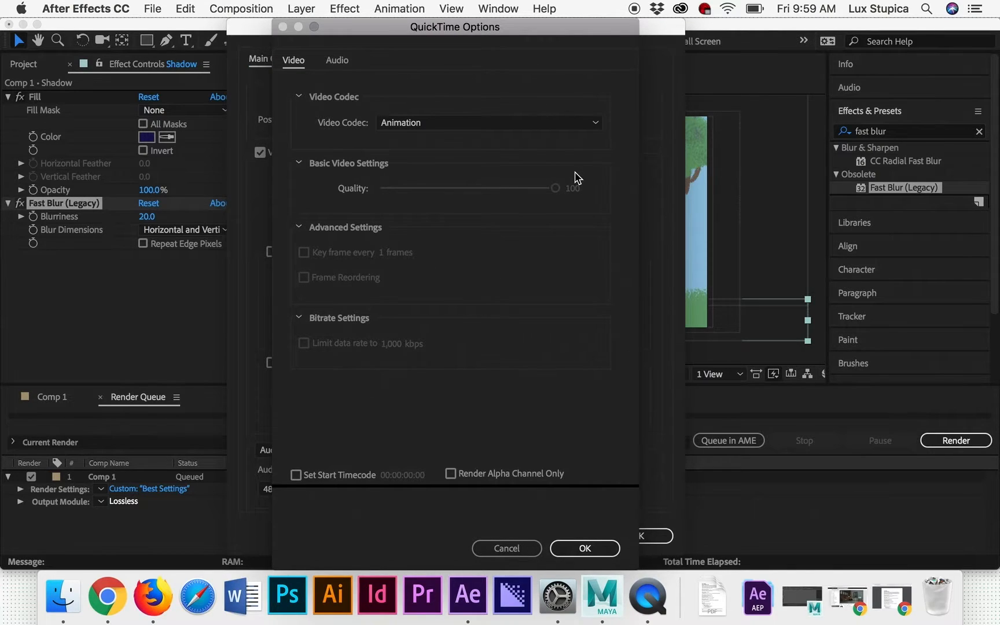
{"action": "left_click", "coordinate": [447, 128]}
{"action": "left_click", "coordinate": [446, 156]}
{"action": "left_click", "coordinate": [481, 125]}
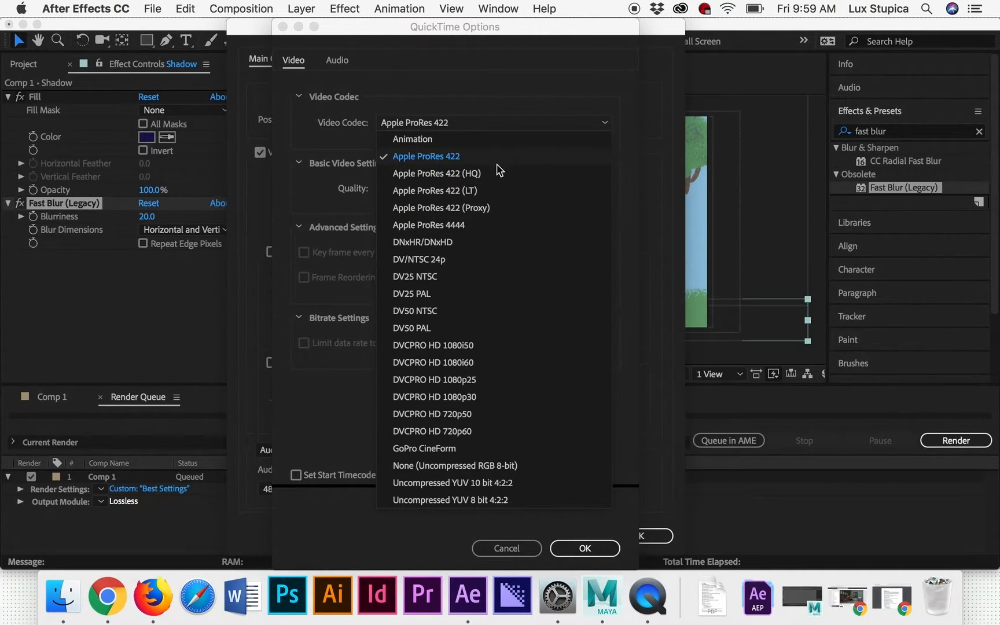
{"action": "left_click", "coordinate": [485, 158]}
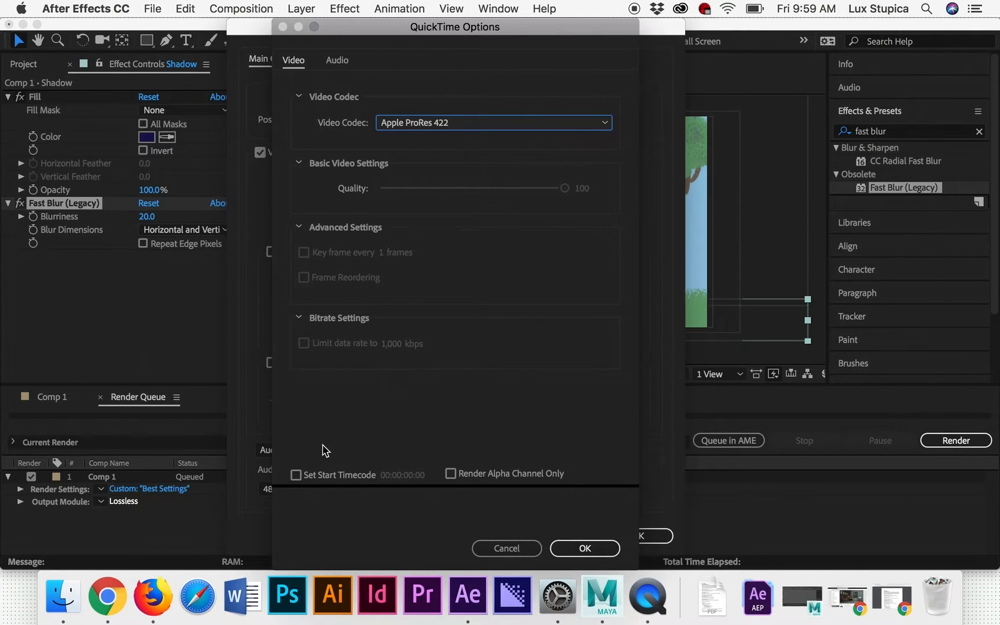
{"action": "left_click", "coordinate": [586, 549]}
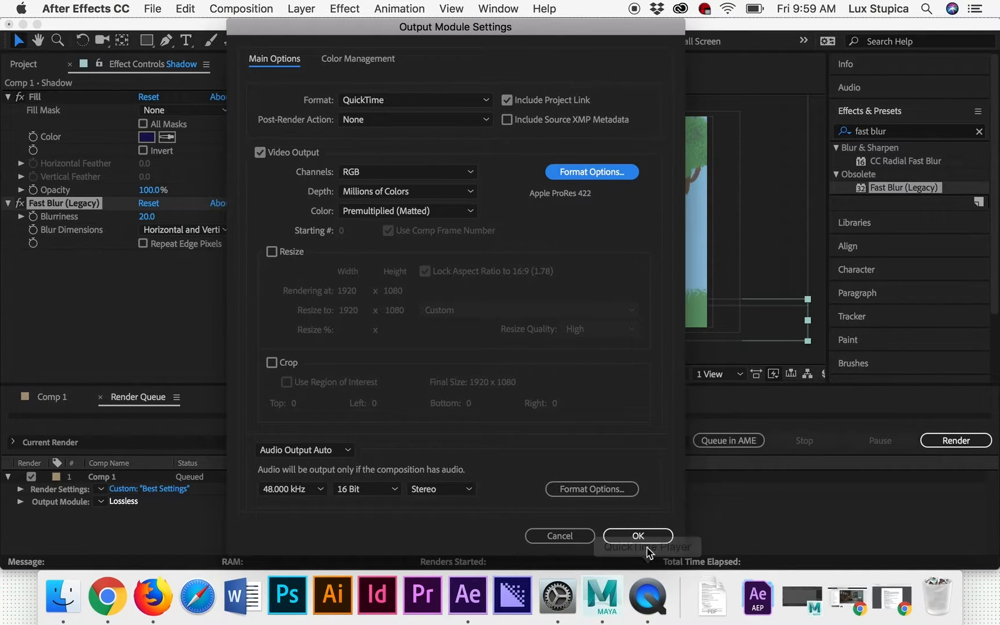
{"action": "left_click", "coordinate": [629, 534]}
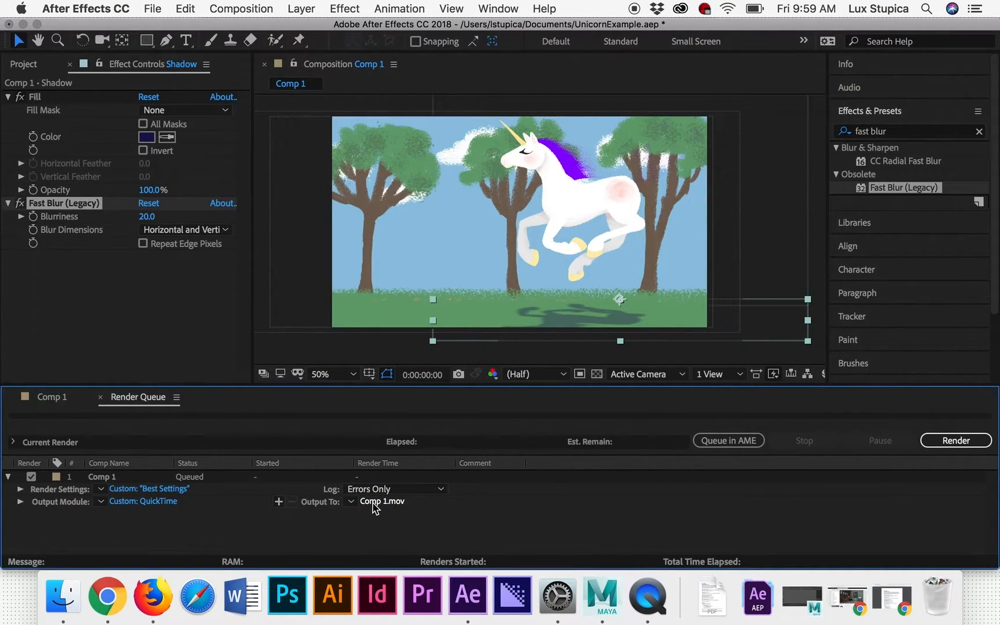
Name the output movie with the author's last name, first name and WalkCycleFinal, separated by underscores, and choose the Desktop as its location.
{"action": "left_click", "coordinate": [396, 508]}
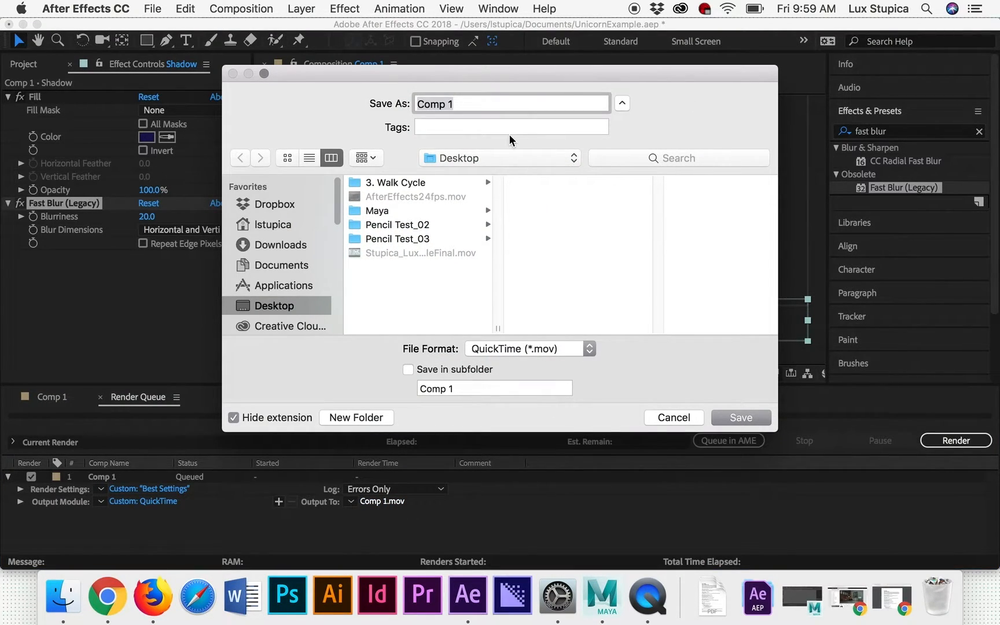
{"action": "type", "text": "Stupica"}
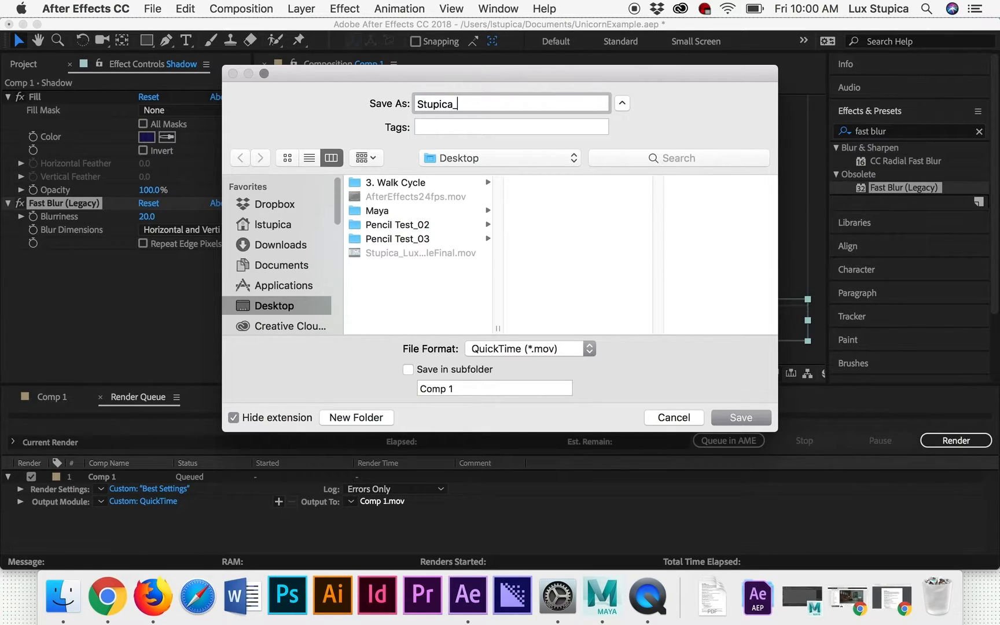
{"action": "type", "text": "_Lux_WalkCycleFinal"}
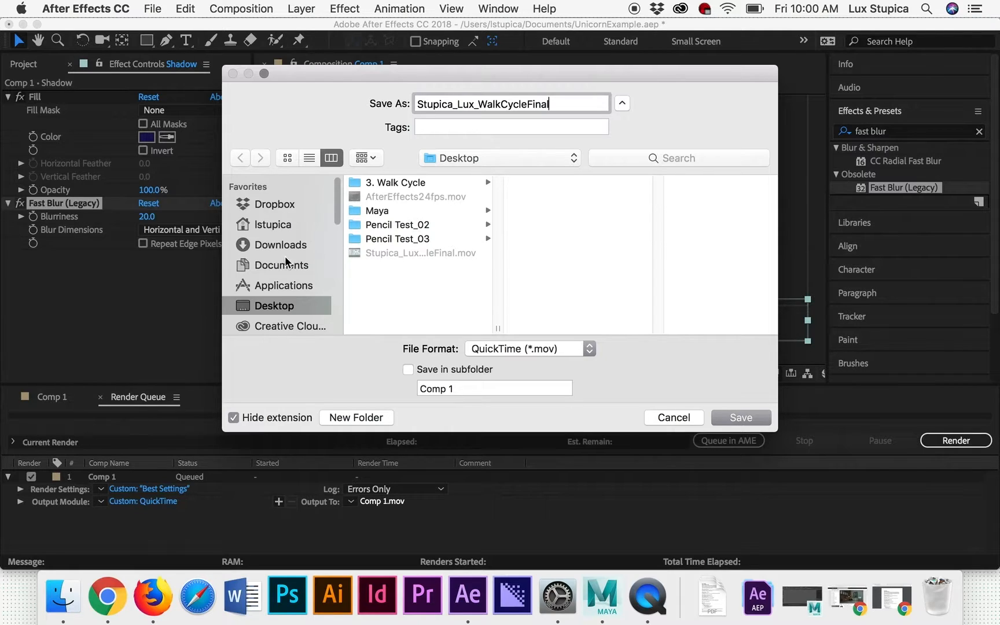
{"action": "left_click", "coordinate": [263, 267]}
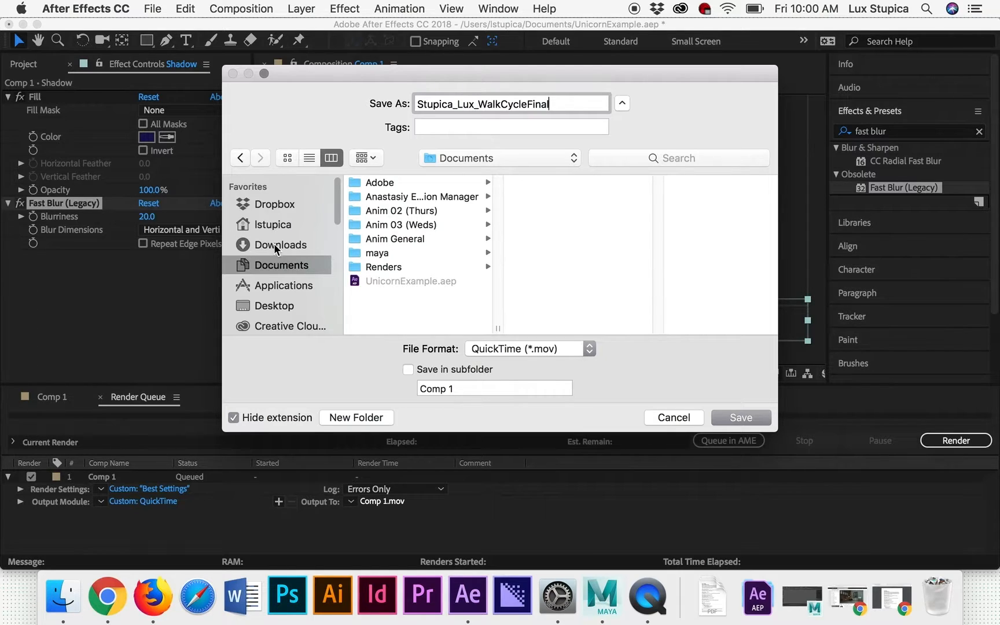
{"action": "left_click", "coordinate": [268, 306]}
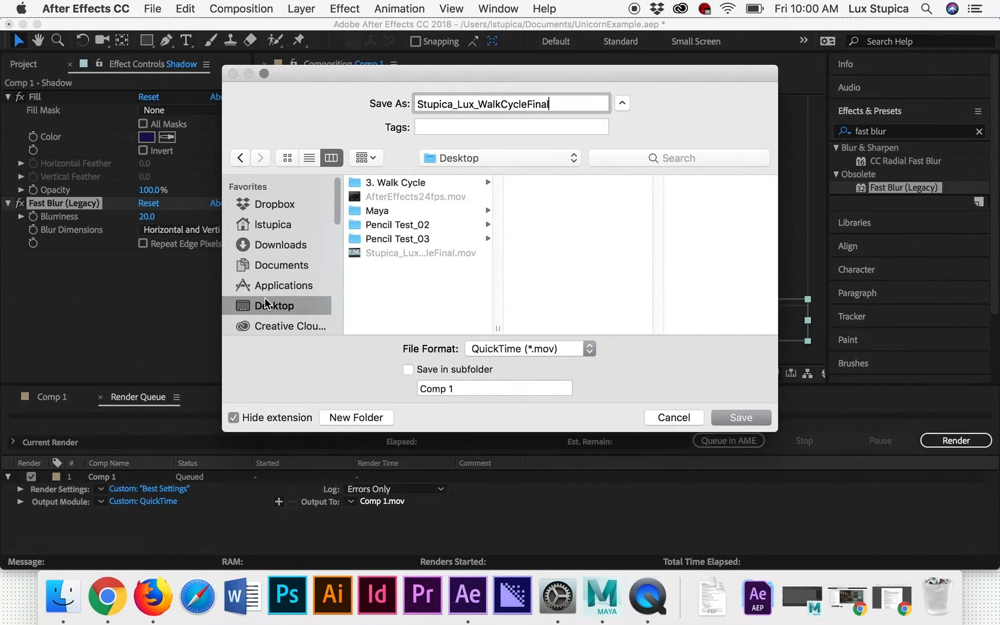
Append 01 to the output file name instead of replacing the existing movie, and render the composition.
{"action": "left_click", "coordinate": [749, 418]}
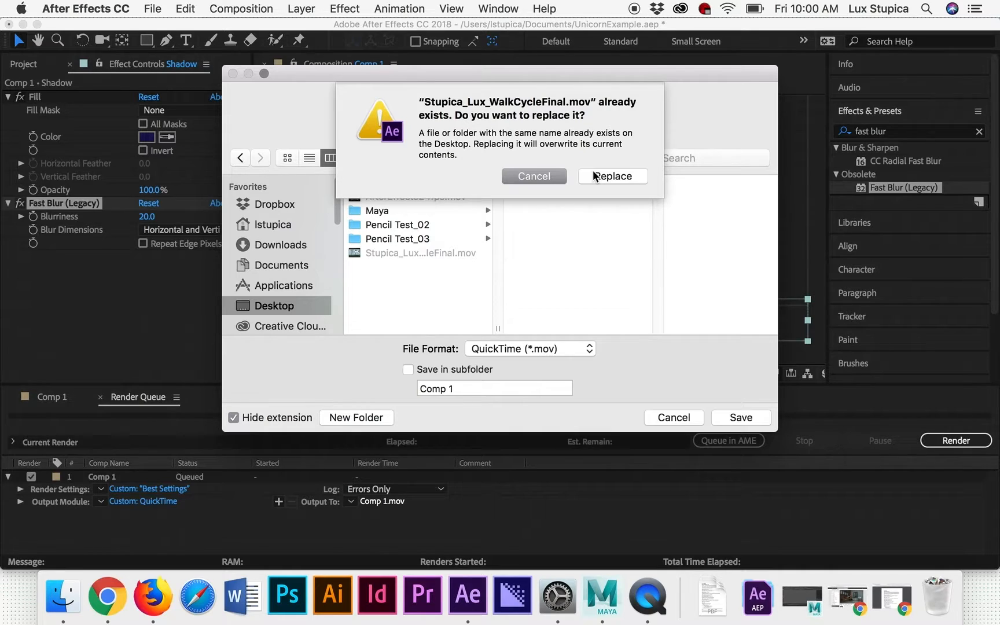
{"action": "left_click", "coordinate": [532, 175]}
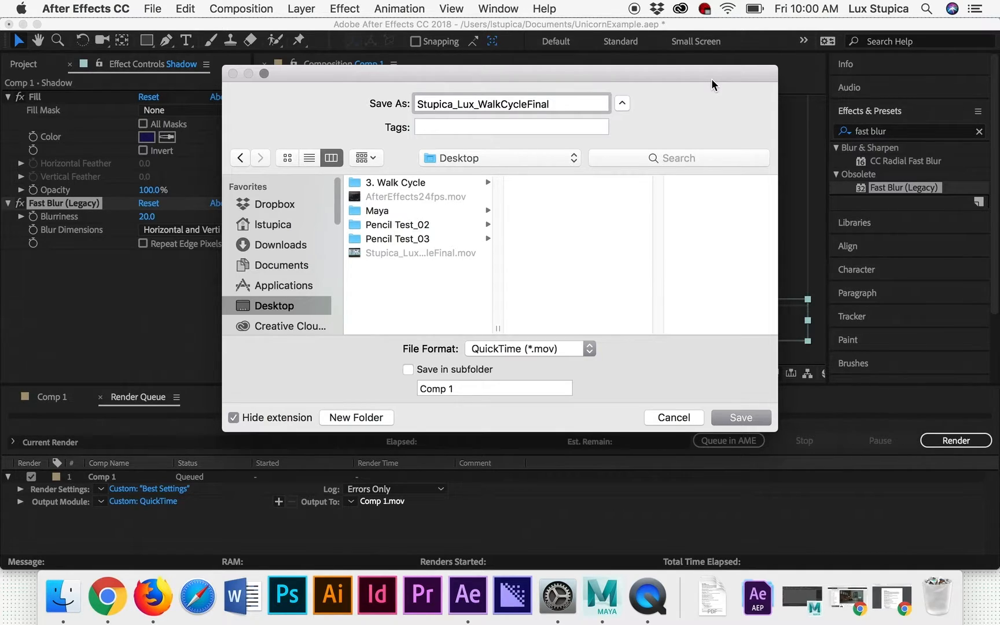
{"action": "type", "text": "01"}
{"action": "left_click", "coordinate": [730, 419]}
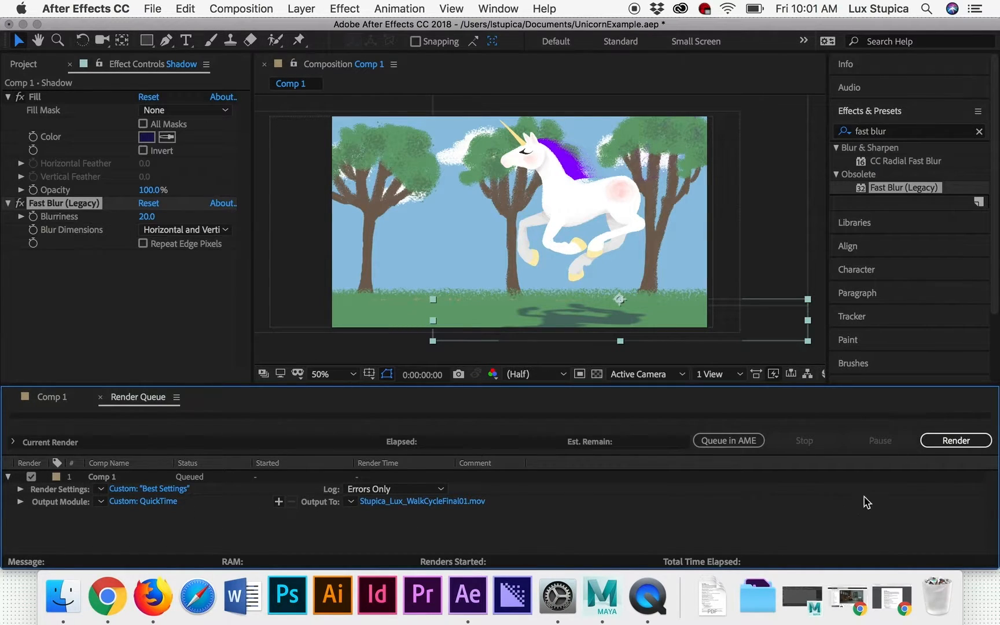
{"action": "left_click", "coordinate": [956, 441]}
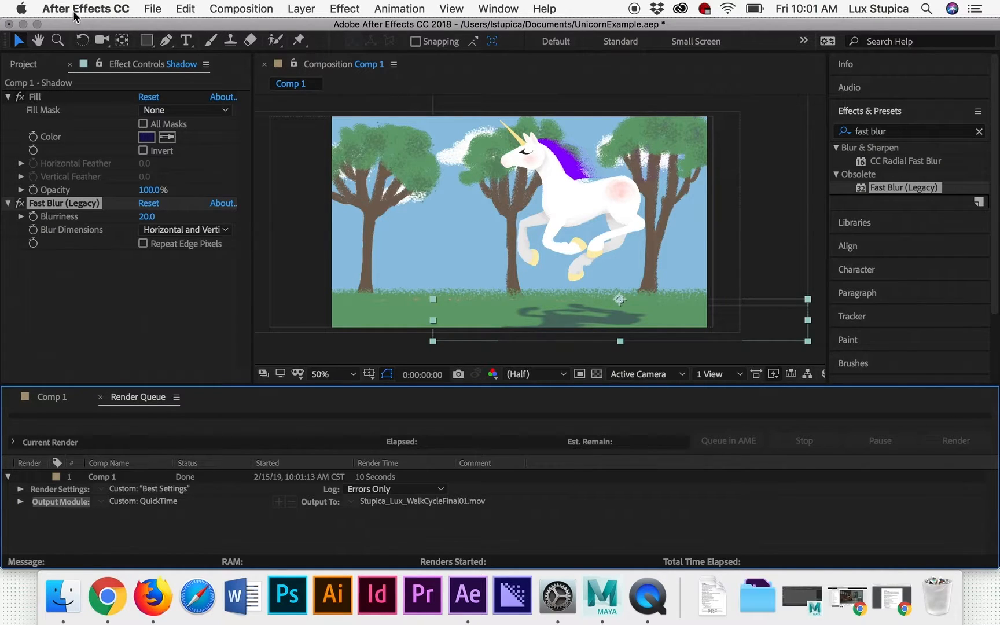
Clear the open windows off the desktop and move the two WalkCycleFinal movie files apart into free space.
{"action": "left_click", "coordinate": [24, 24]}
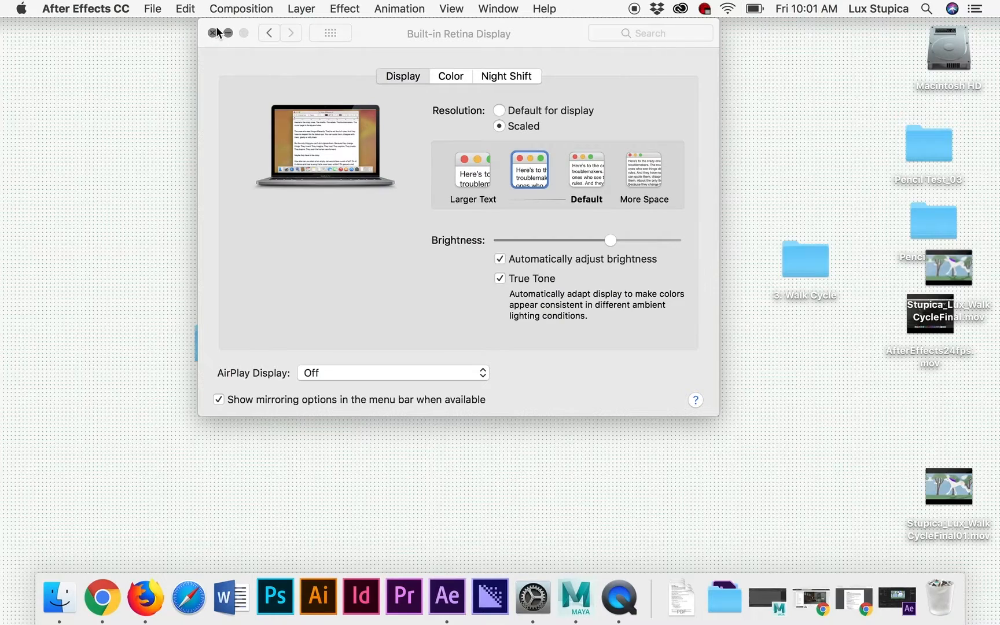
{"action": "left_click", "coordinate": [212, 32]}
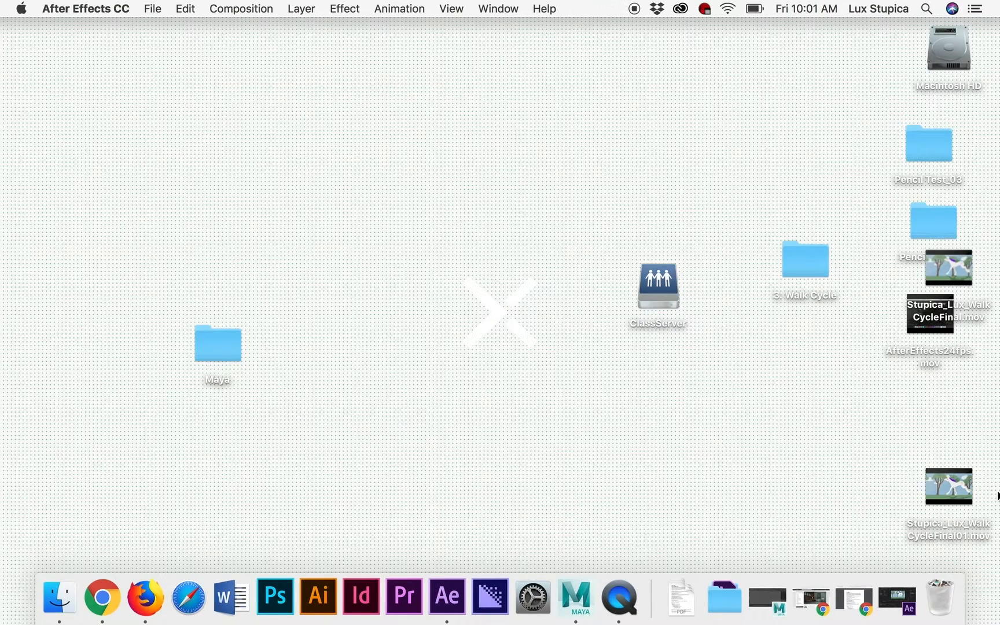
{"action": "mouse_move", "coordinate": [947, 480]}
{"action": "left_click_drag", "start_coordinate": [947, 481], "coordinate": [749, 95]}
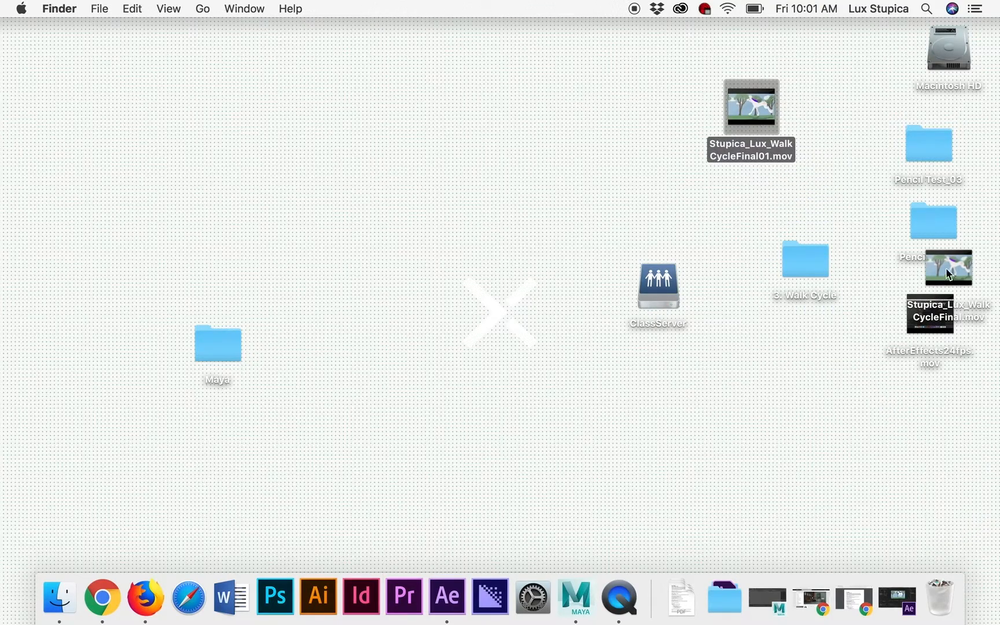
{"action": "left_click", "coordinate": [912, 321]}
{"action": "left_click_drag", "start_coordinate": [913, 323], "coordinate": [936, 418]}
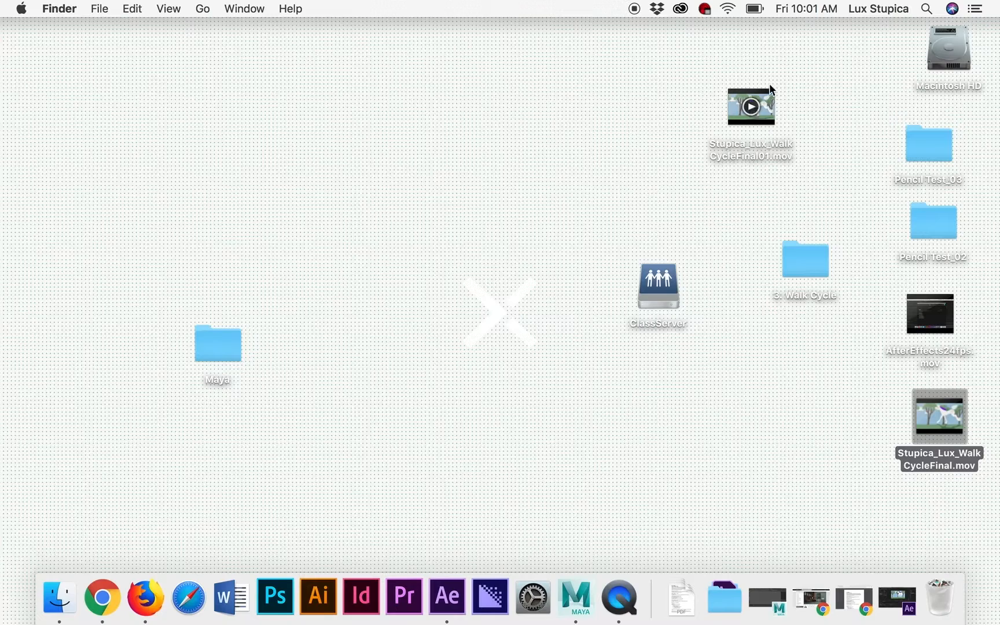
Open the rendered WalkCycleFinal01 movie in QuickTime Player and play it full screen with the playback controls moved off the unicorn.
{"action": "double_click", "coordinate": [767, 105]}
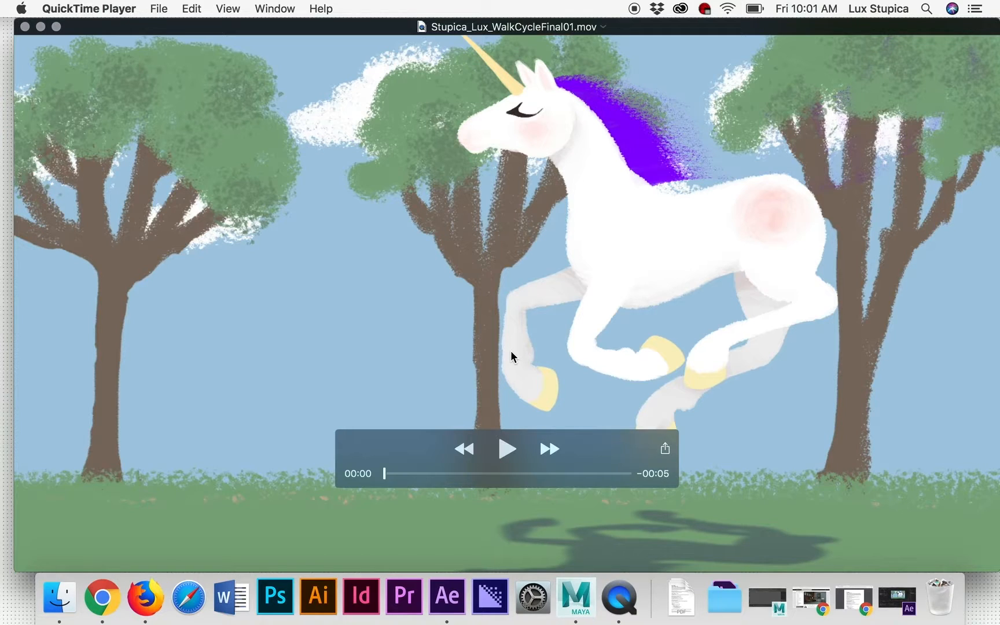
{"action": "key", "text": "ctrl+super+f"}
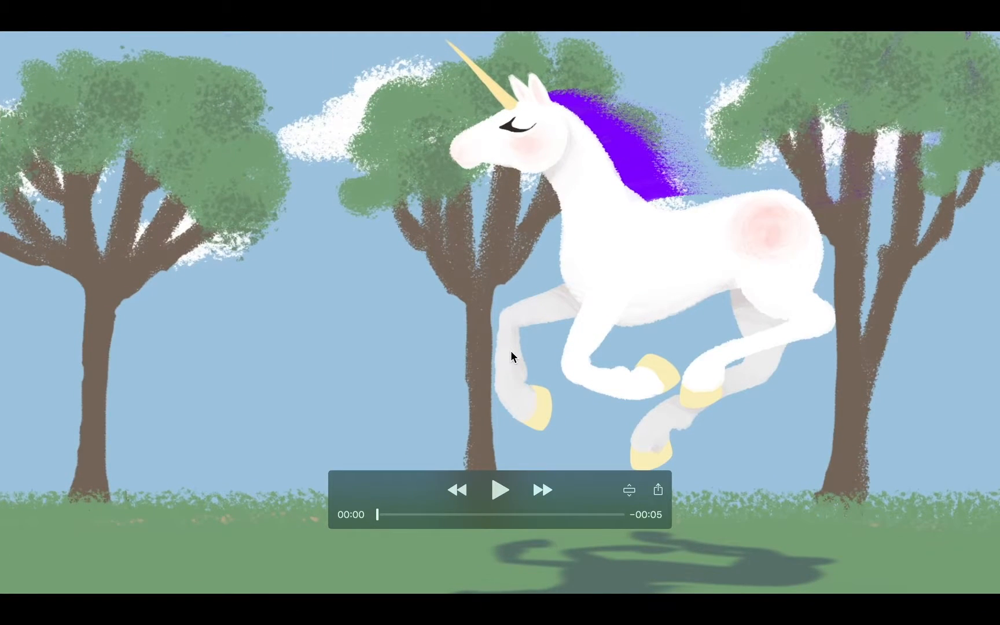
{"action": "left_click_drag", "start_coordinate": [584, 500], "coordinate": [265, 548]}
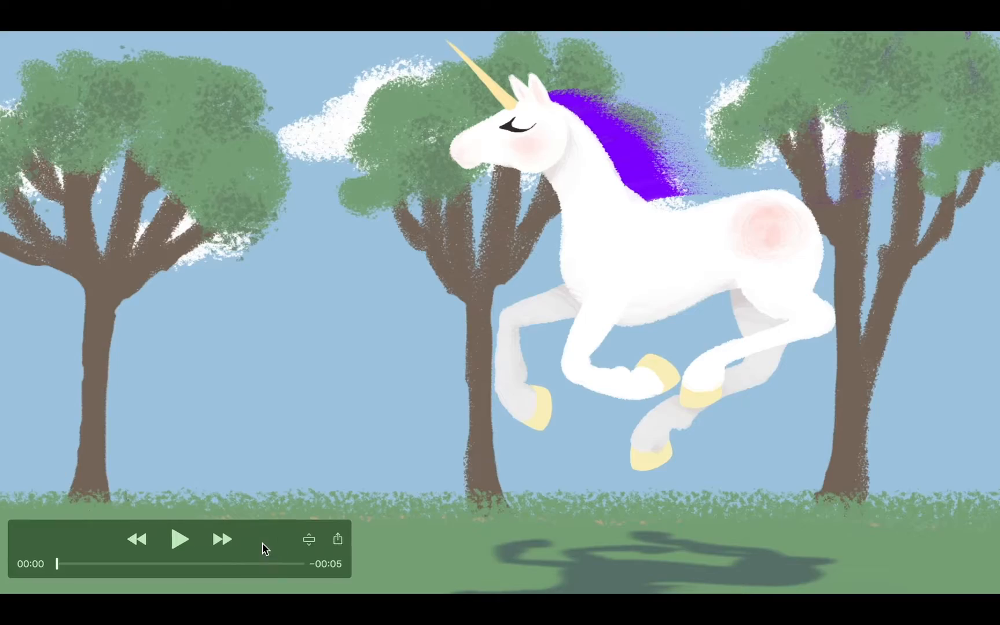
{"action": "left_click", "coordinate": [179, 540]}
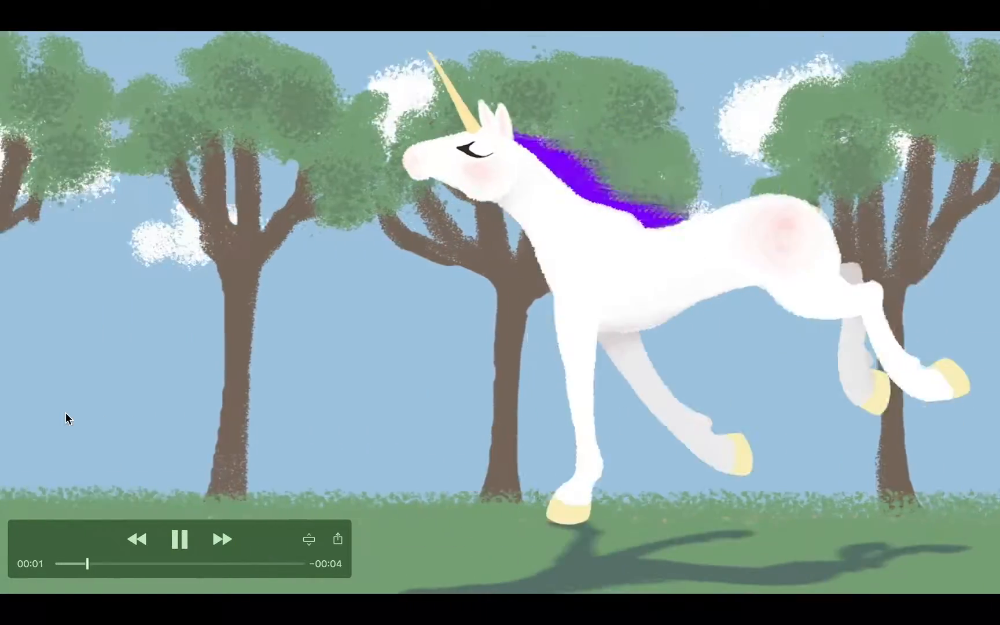